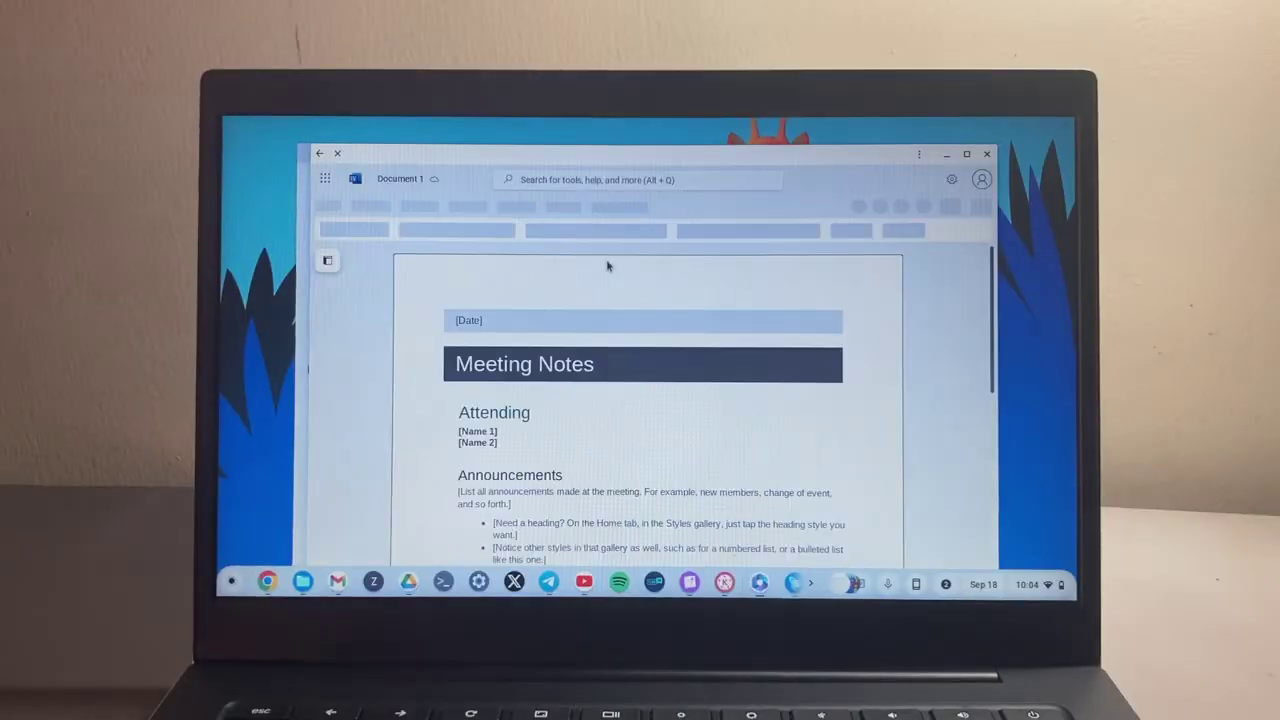
# Open the weekly budget spreadsheet from the OneDrive folder in Microsoft 365 Excel
pyautogui.rightClick(527, 456)
pyautogui.moveTo(558, 282)
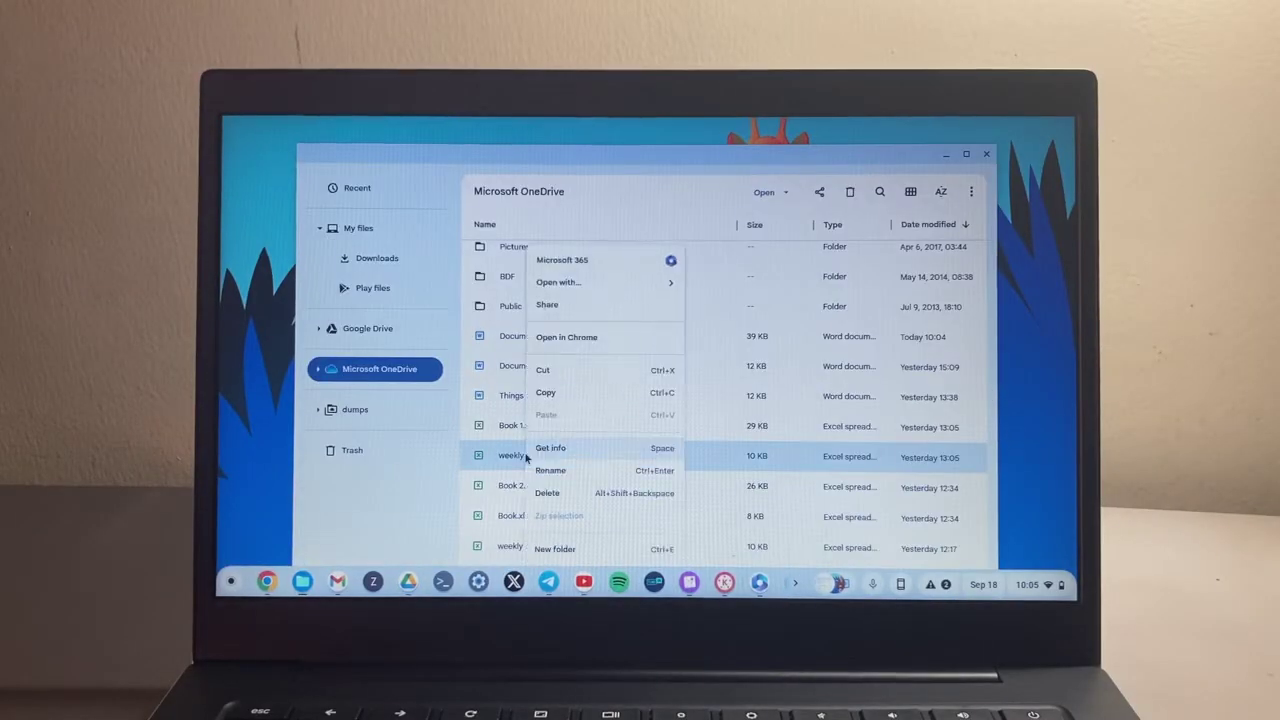
pyautogui.click(608, 261)
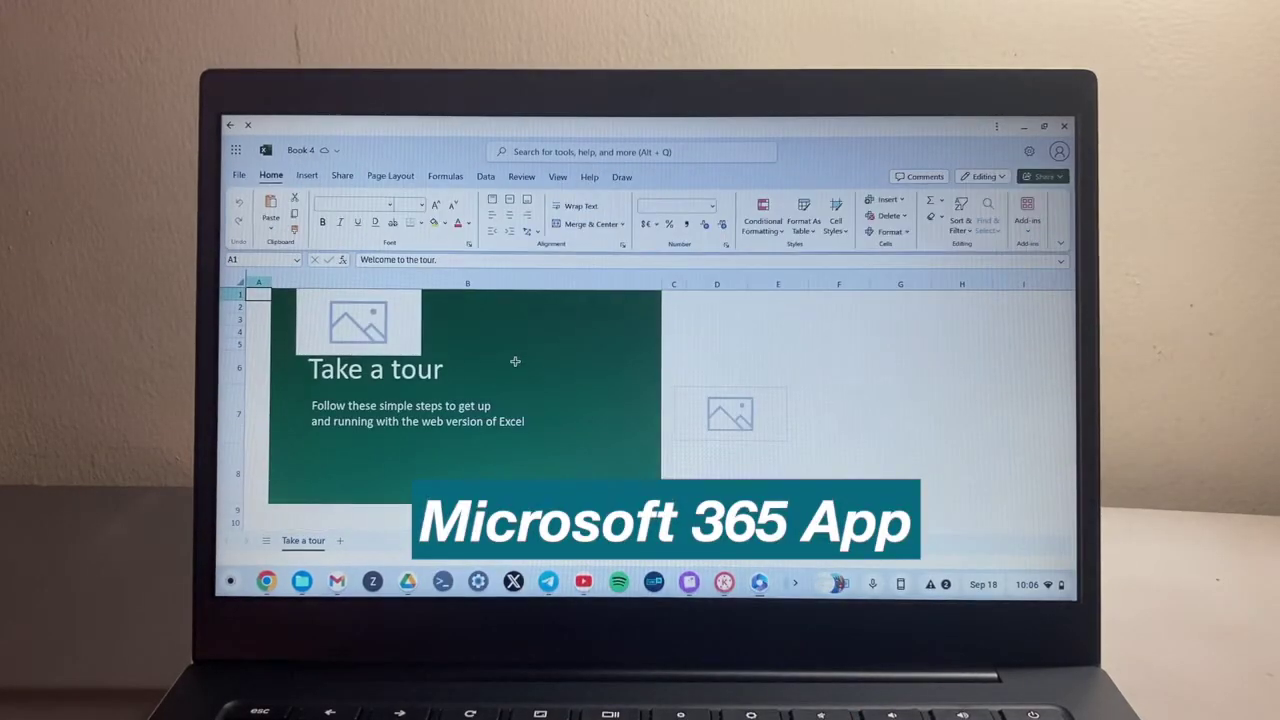
pyautogui.scroll(-5, 515, 361)
pyautogui.scroll(-5, 515, 361)
pyautogui.scroll(-5, 515, 361)
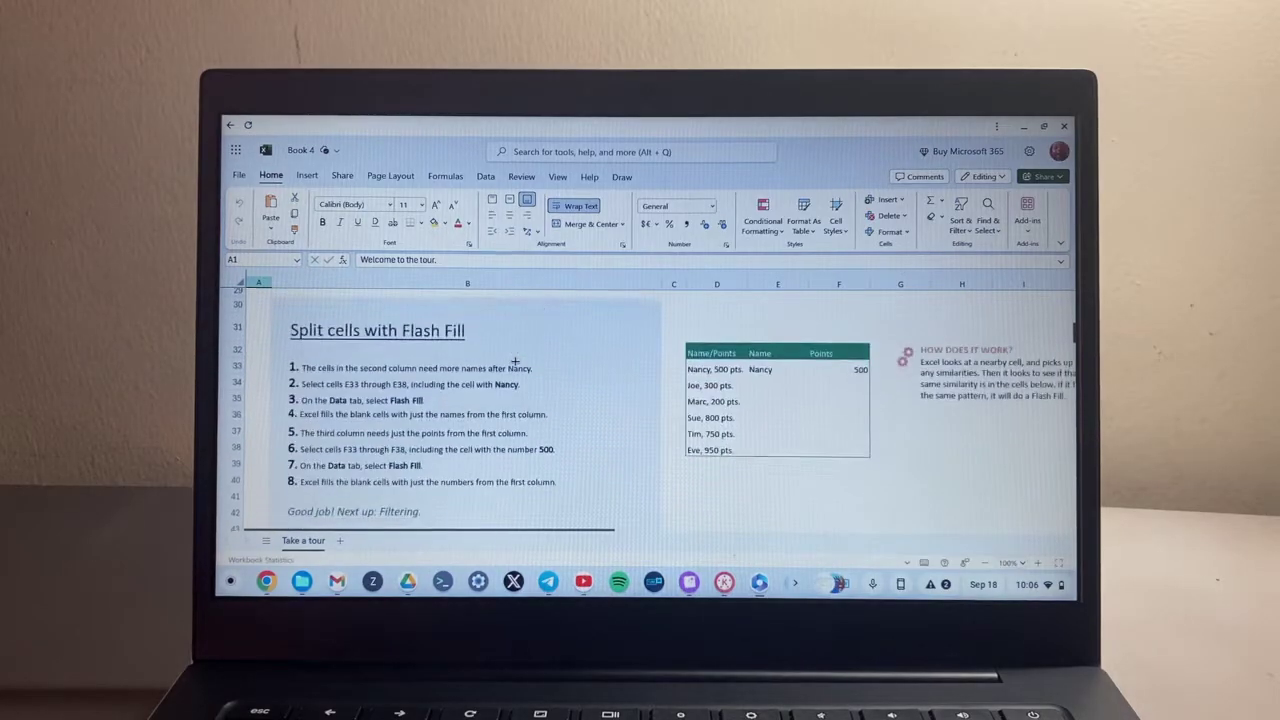
pyautogui.scroll(-5, 515, 361)
pyautogui.scroll(-3, 515, 361)
pyautogui.scroll(-3, 515, 361)
pyautogui.scroll(-3, 515, 361)
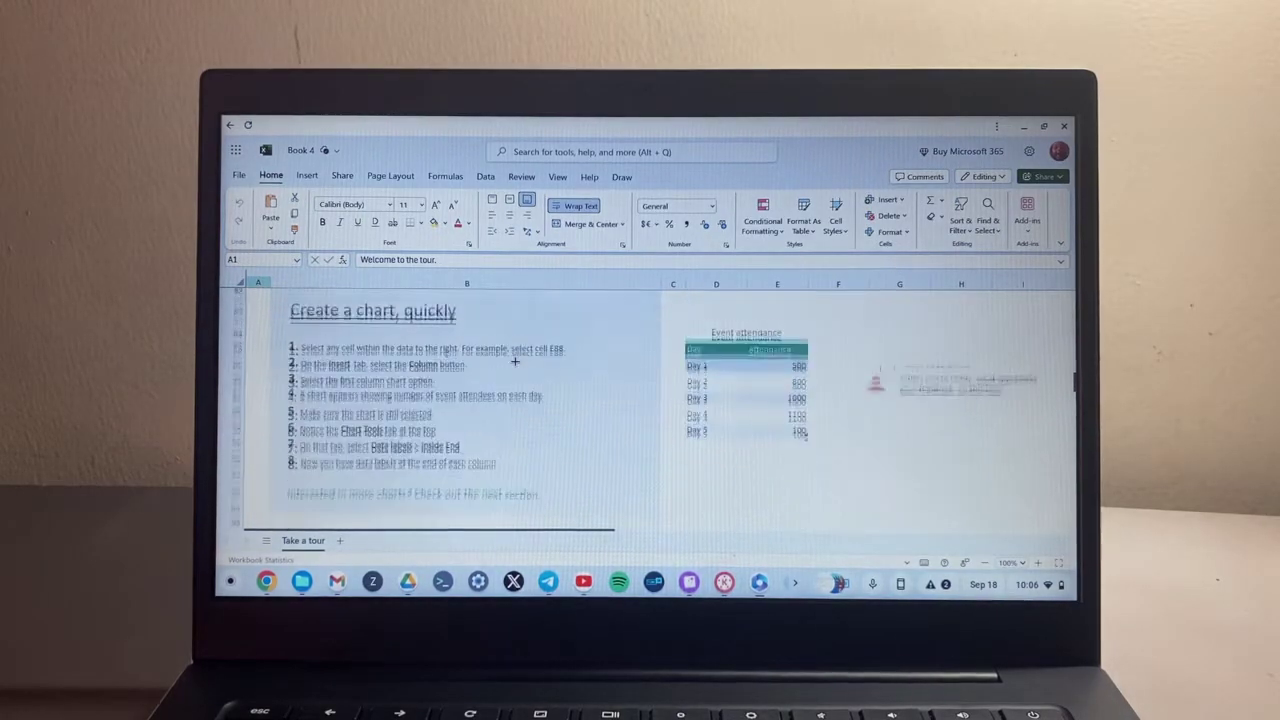
pyautogui.scroll(-3, 515, 361)
pyautogui.scroll(-3, 515, 361)
pyautogui.scroll(-3, 515, 361)
pyautogui.scroll(-3, 515, 361)
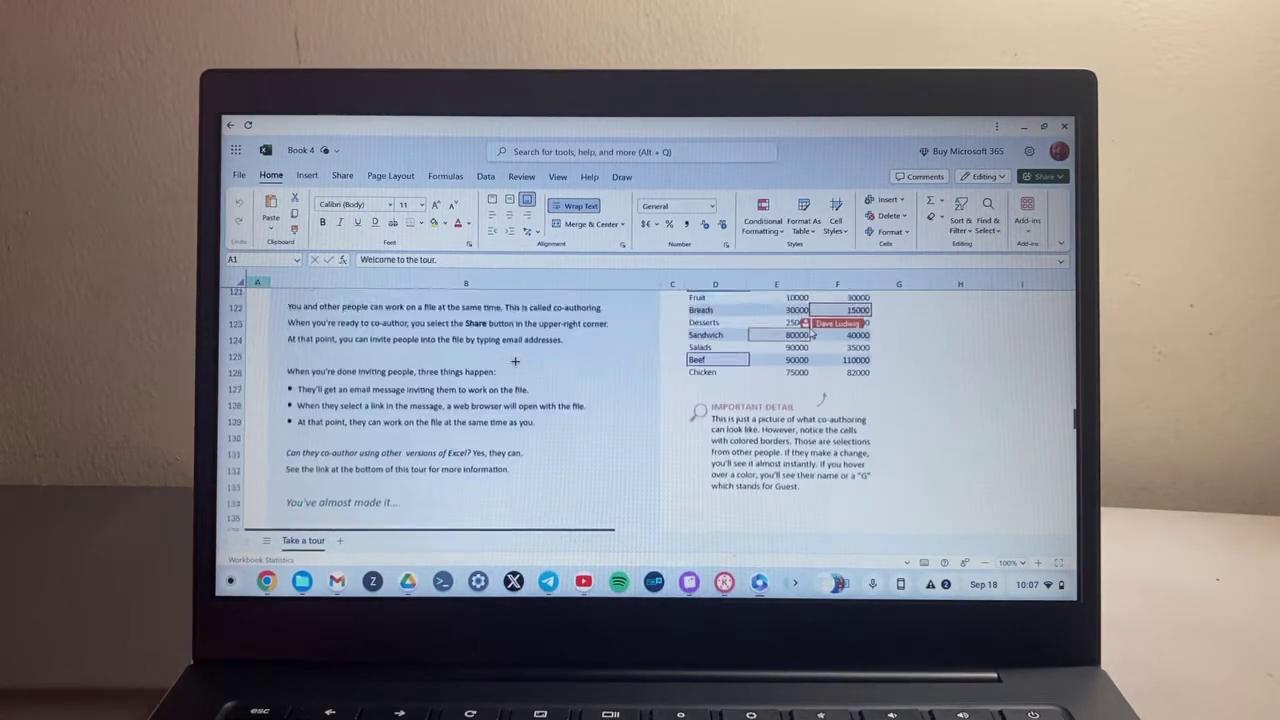
pyautogui.scroll(-3, 515, 361)
pyautogui.scroll(-3, 515, 365)
pyautogui.scroll(-2, 515, 365)
pyautogui.scroll(1, 515, 363)
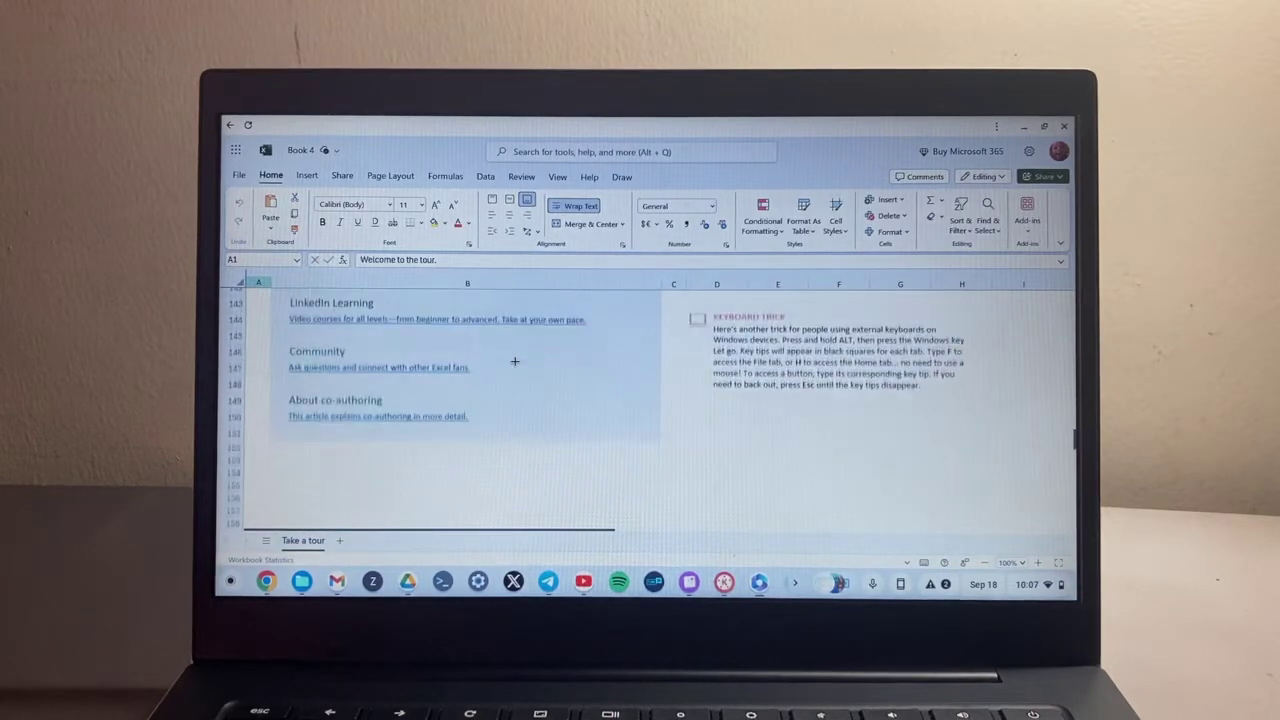
pyautogui.scroll(1, 515, 362)
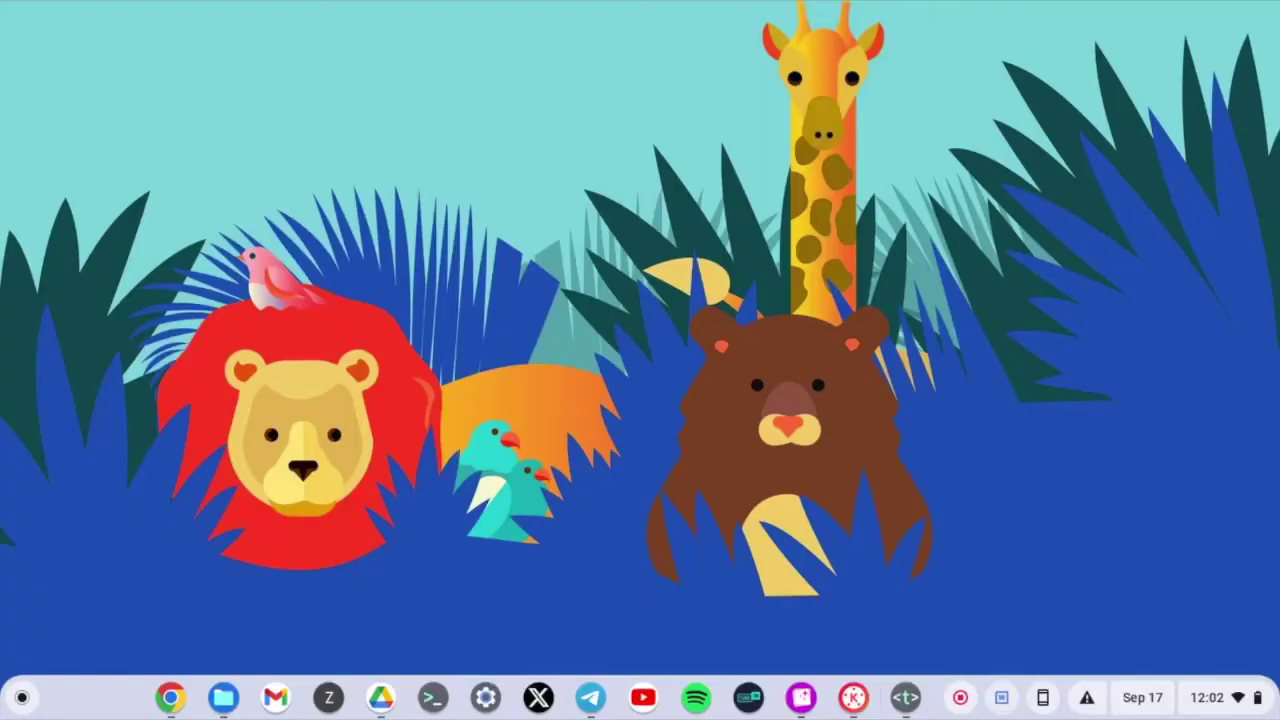
# Launch Explore, search 'microso', and open the 'Microsoft 365 comes to Chromebooks' article
pyautogui.press('super')
pyautogui.write('e')
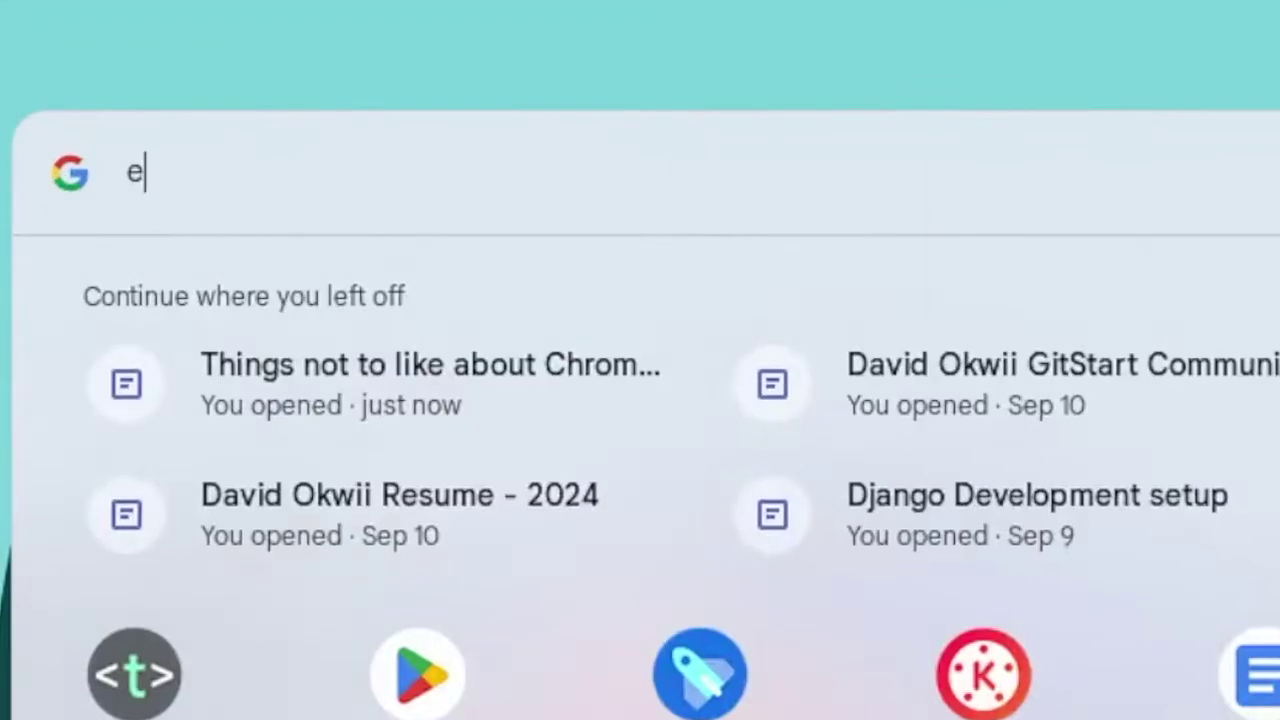
pyautogui.write('xplore')
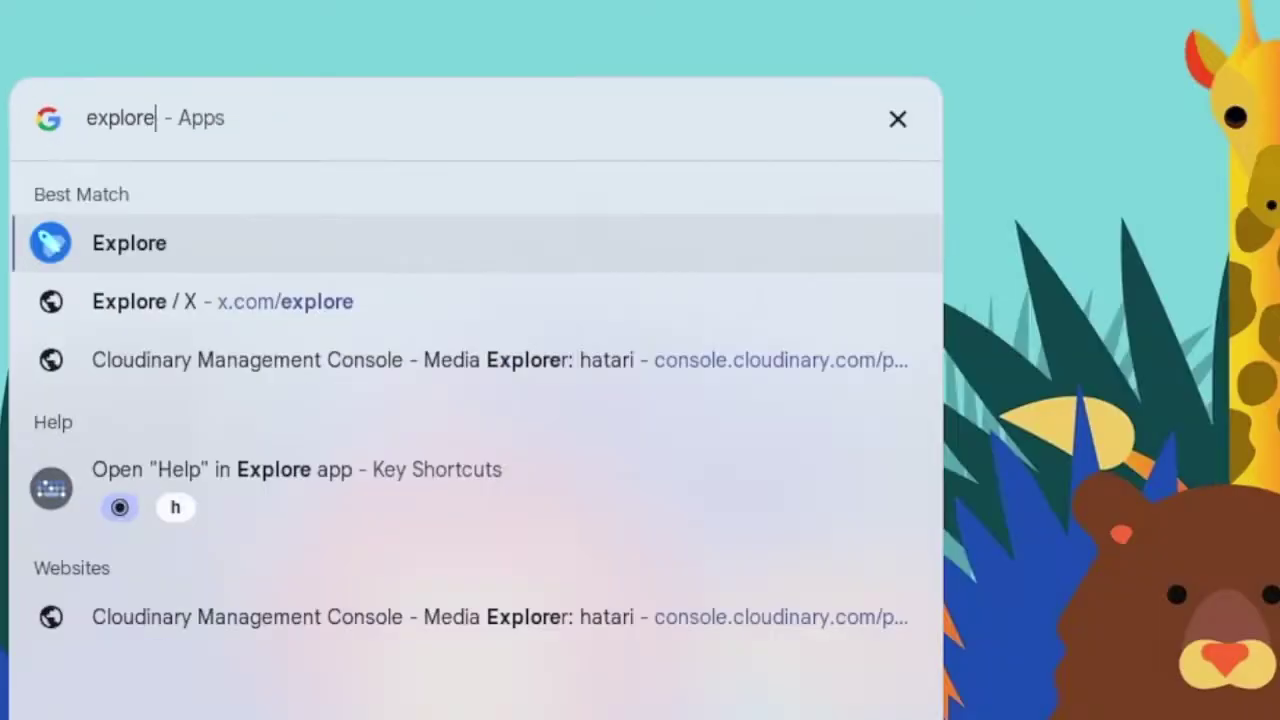
pyautogui.press('Return')
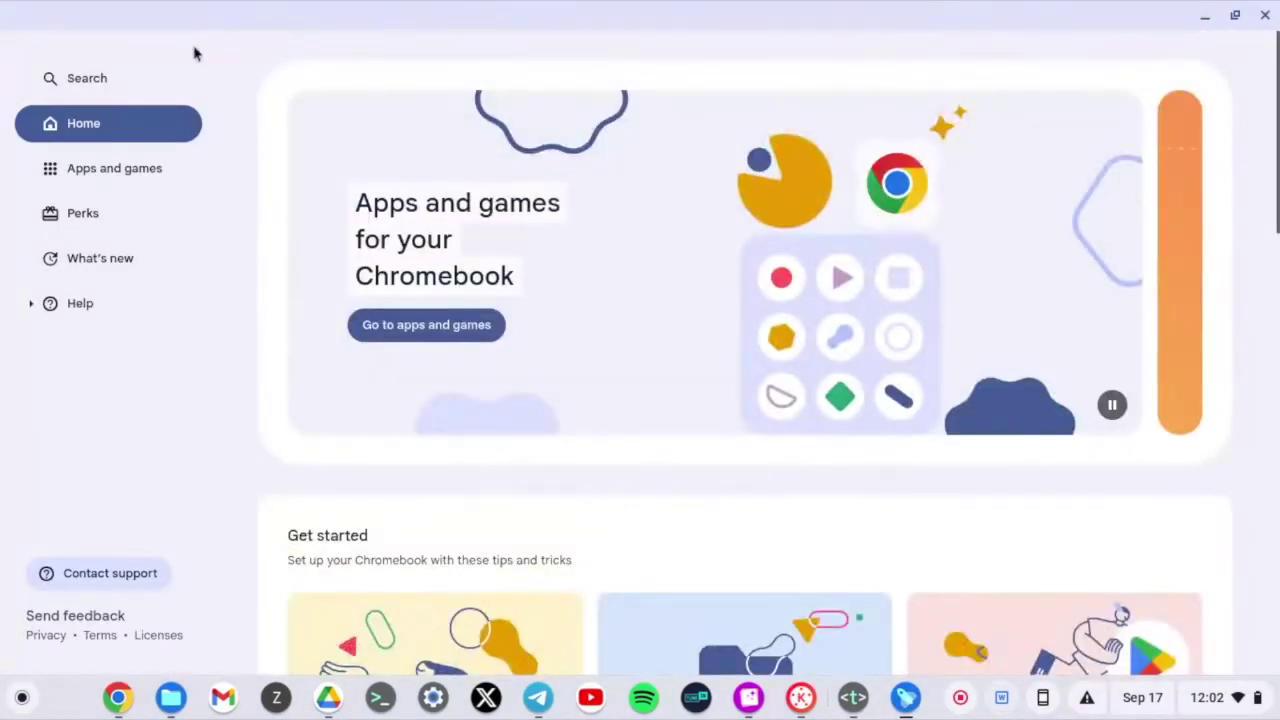
pyautogui.click(115, 88)
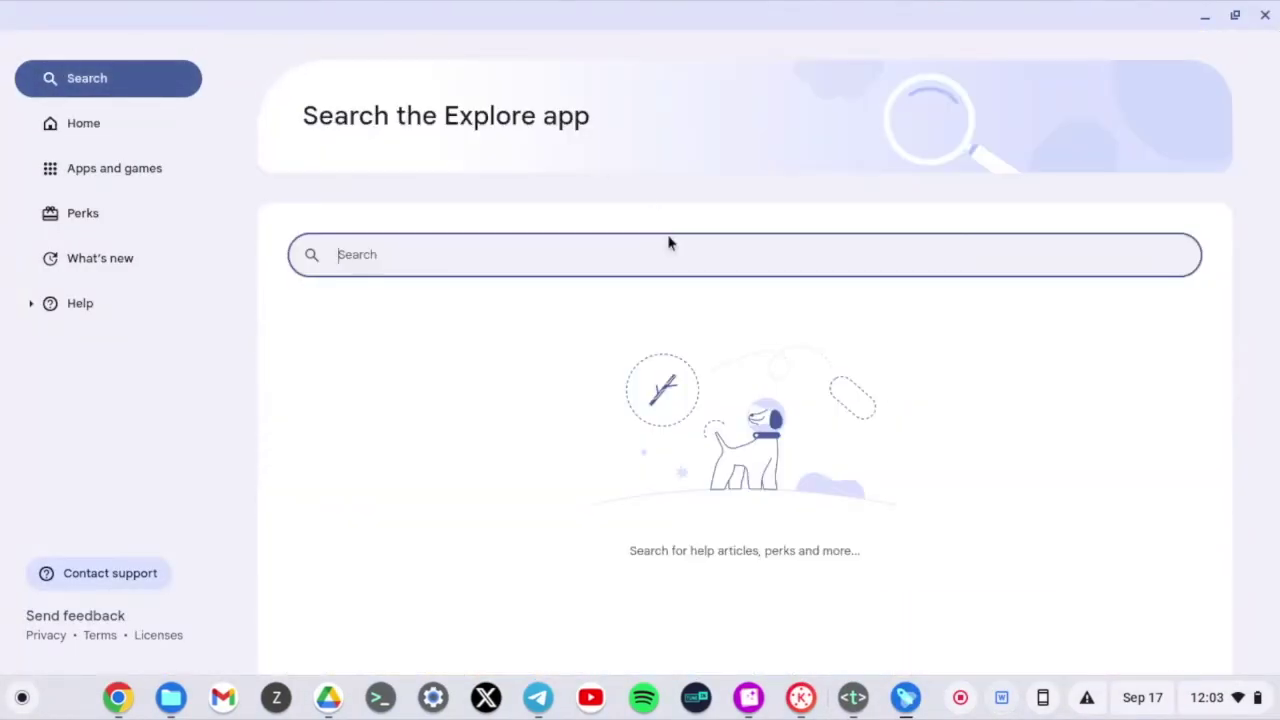
pyautogui.write('microso')
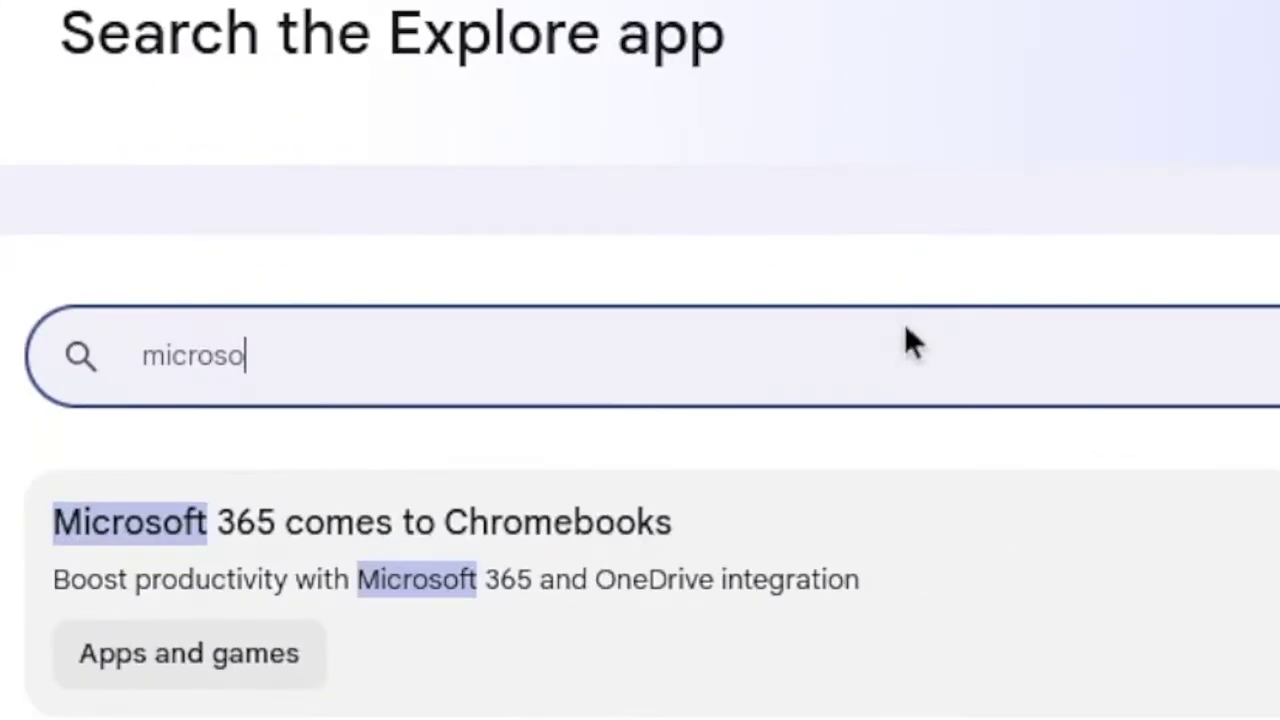
pyautogui.click(814, 566)
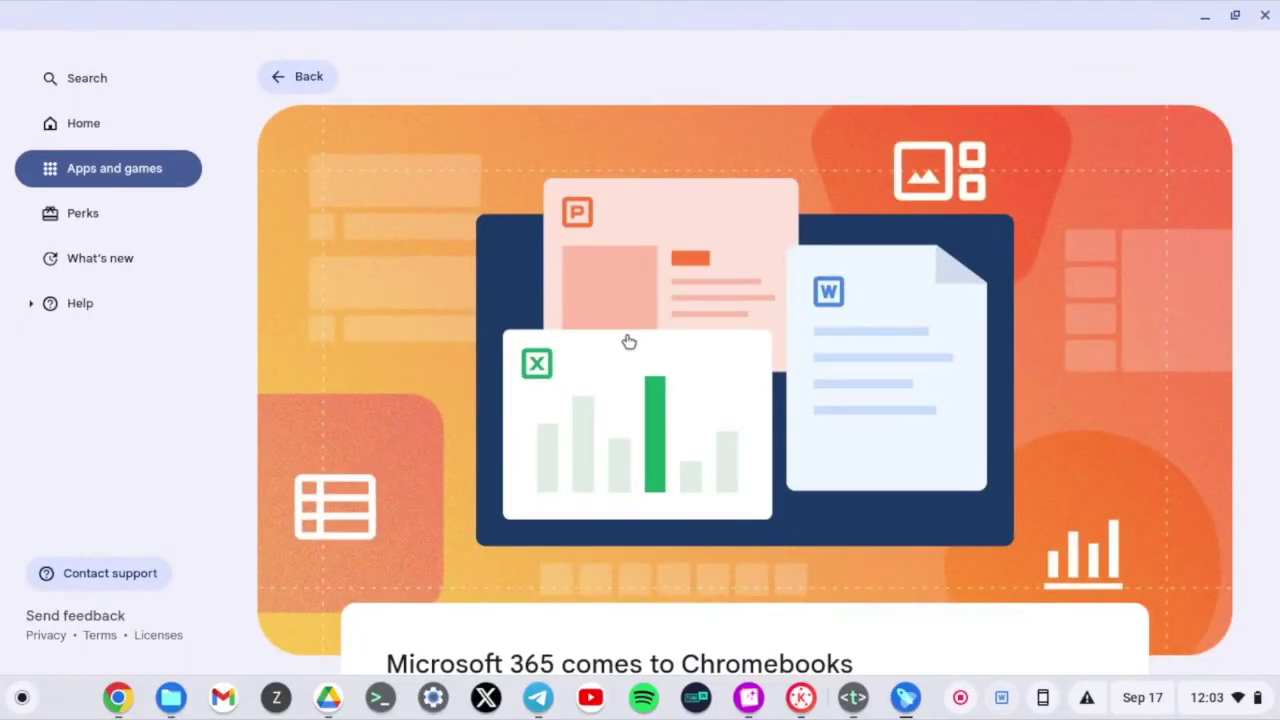
pyautogui.scroll(-1, 628, 341)
pyautogui.scroll(-3, 628, 341)
pyautogui.scroll(-1, 628, 341)
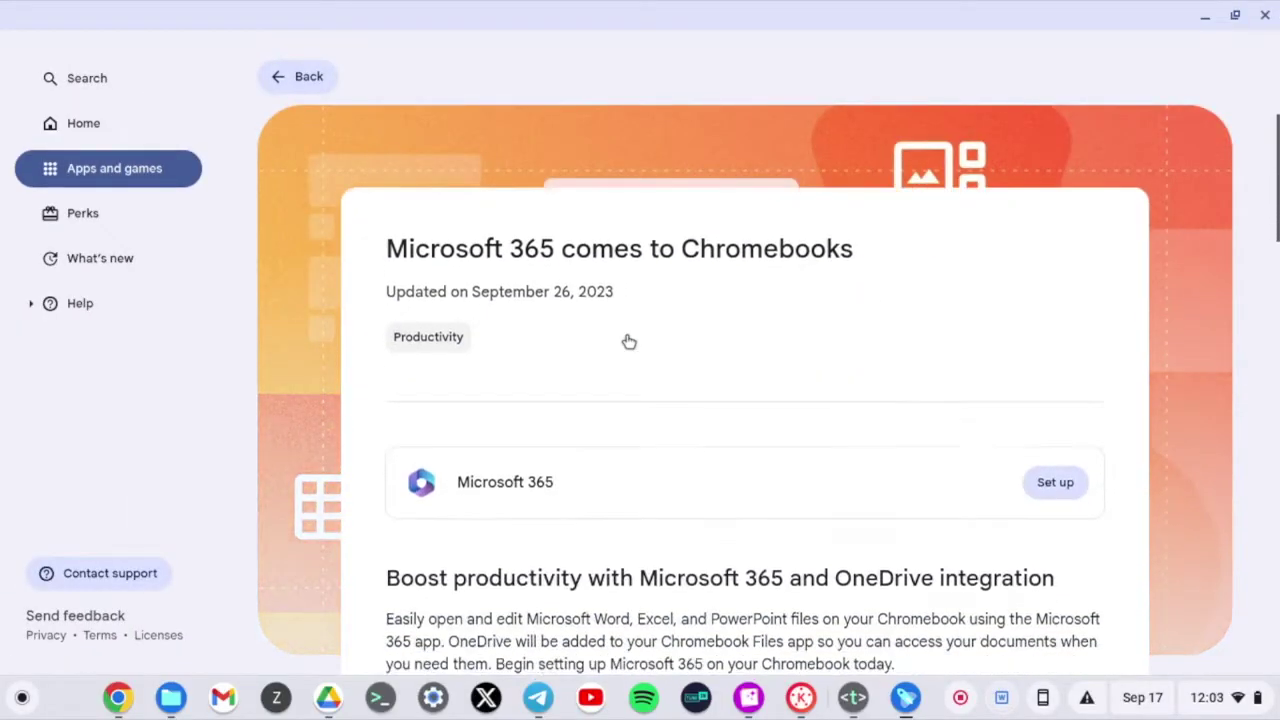
pyautogui.scroll(-3, 628, 341)
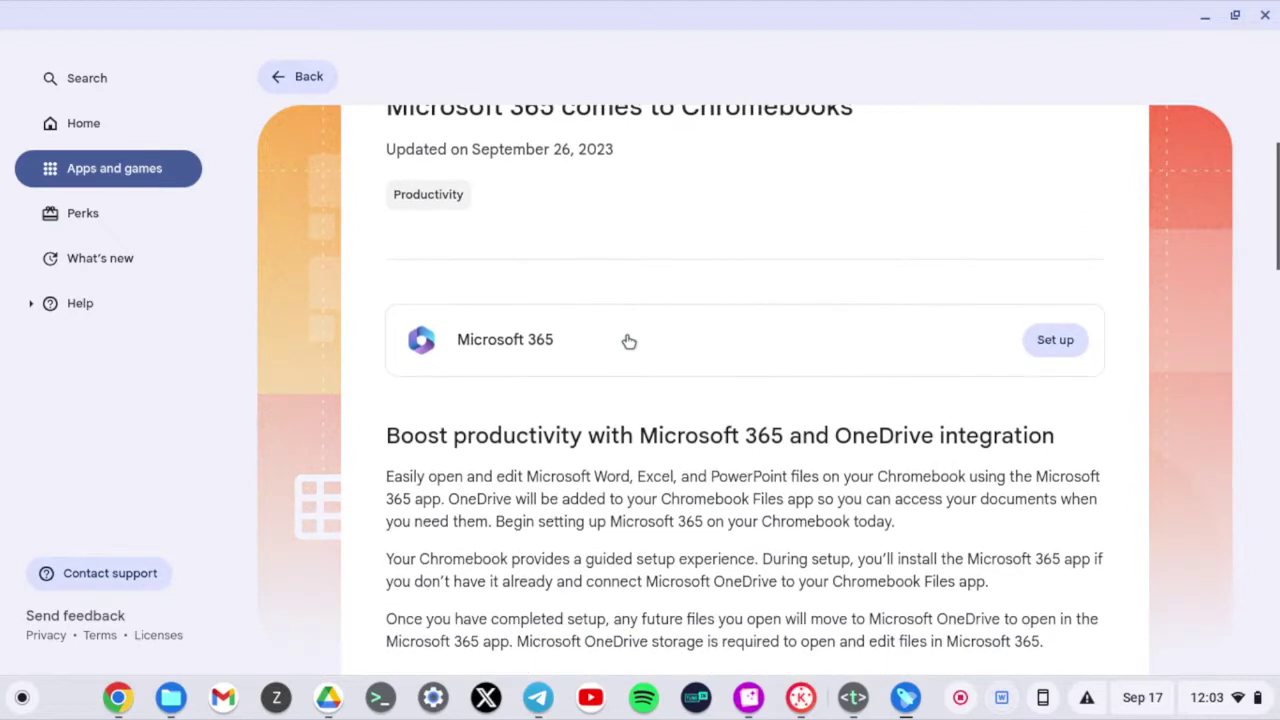
pyautogui.click(1058, 340)
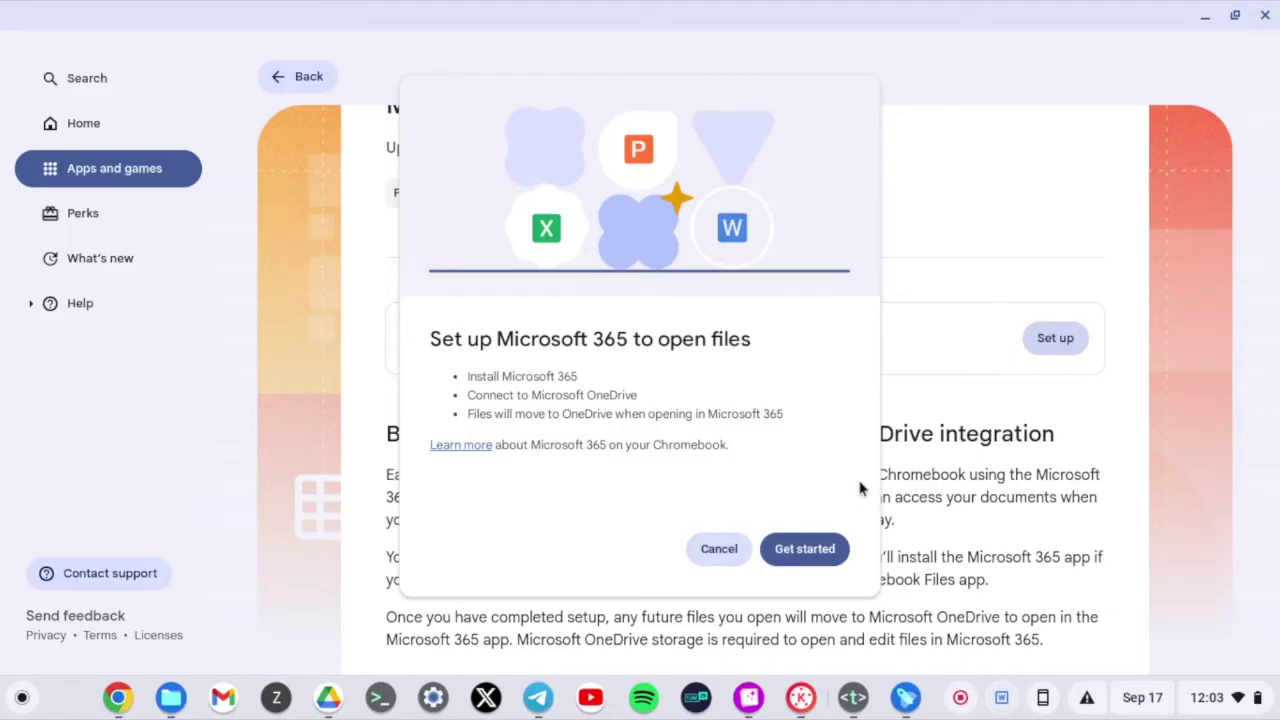
pyautogui.click(719, 549)
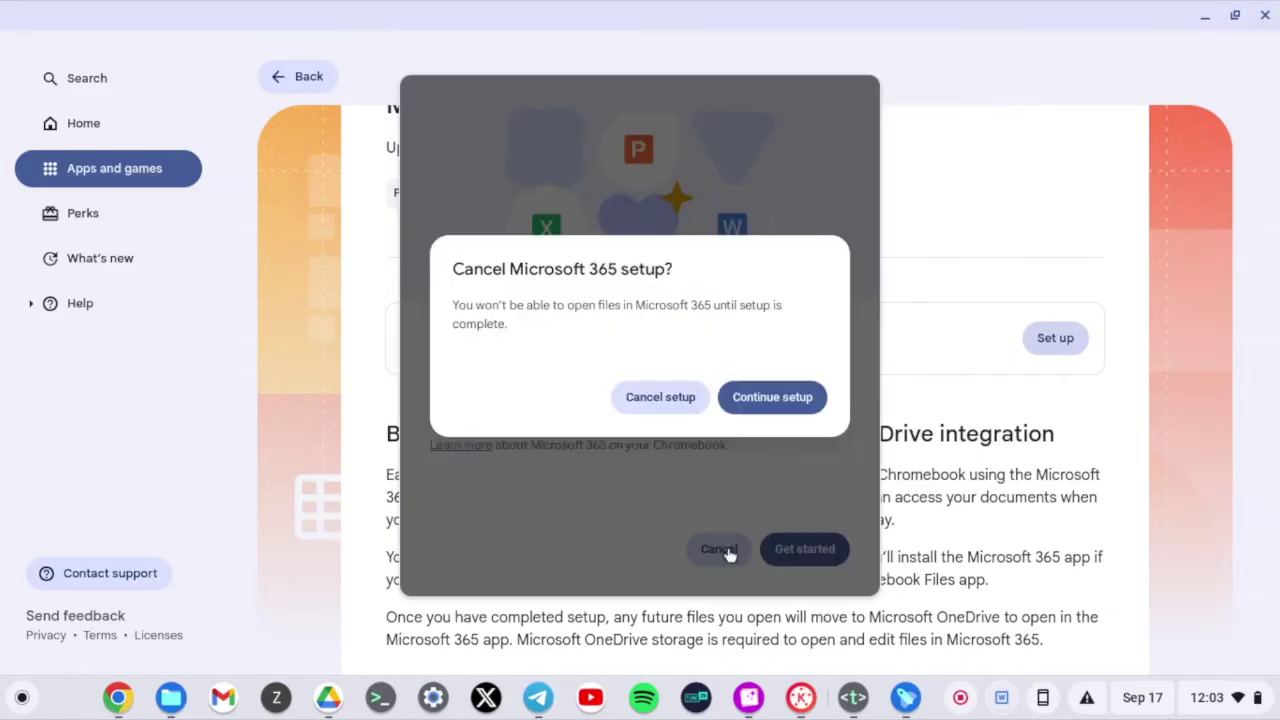
pyautogui.click(671, 402)
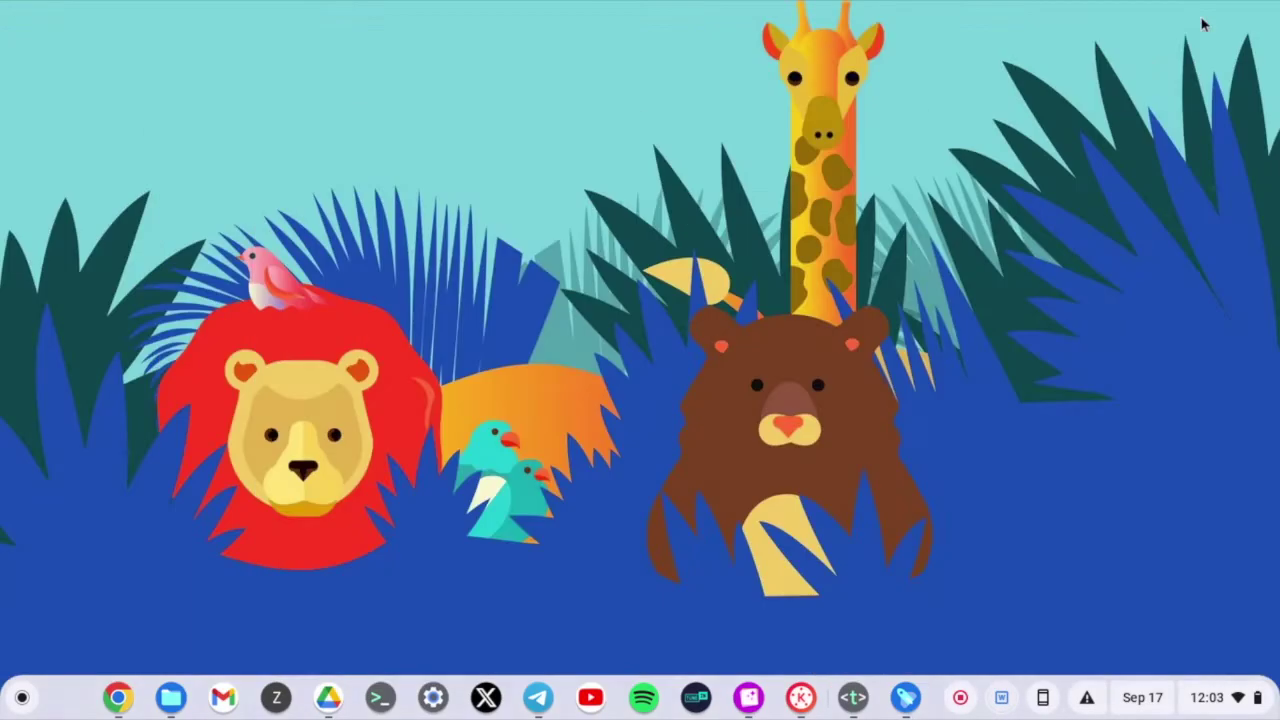
# Open Things to like about Chromebooks.docx from Downloads with Microsoft 365
pyautogui.click(1204, 18)
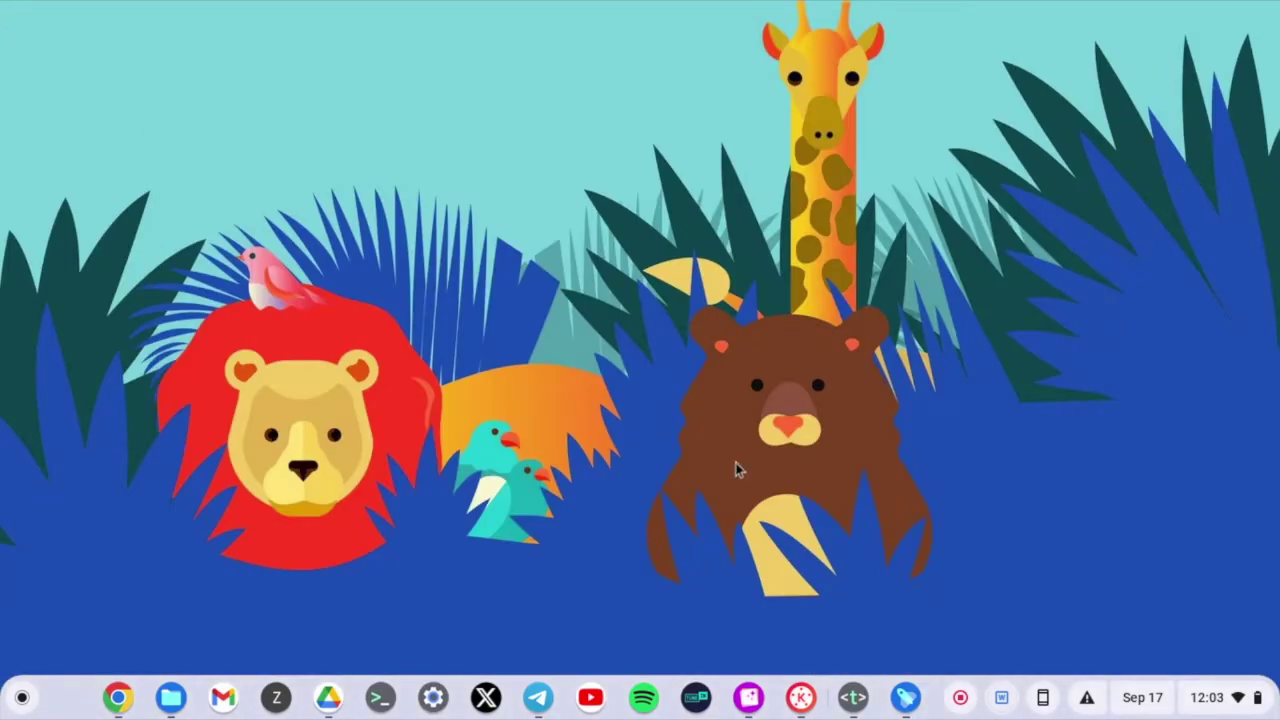
pyautogui.click(172, 699)
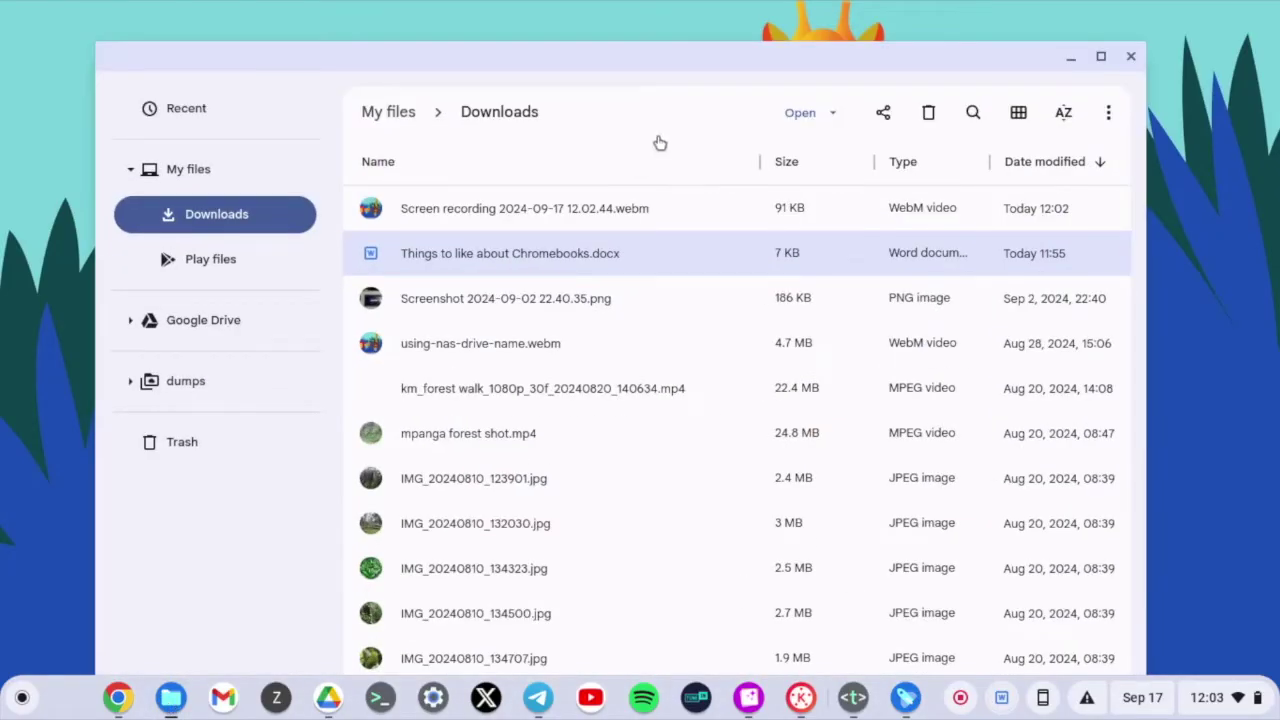
pyautogui.rightClick(514, 261)
pyautogui.moveTo(561, 265)
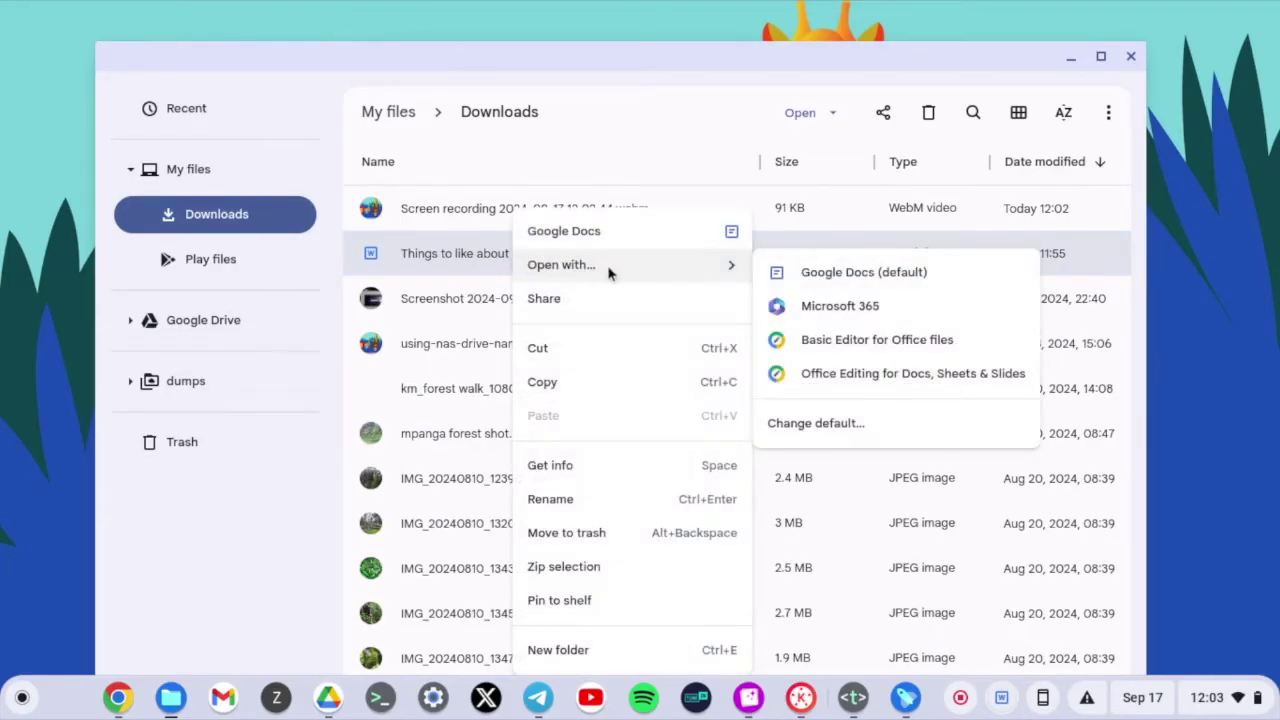
pyautogui.click(853, 308)
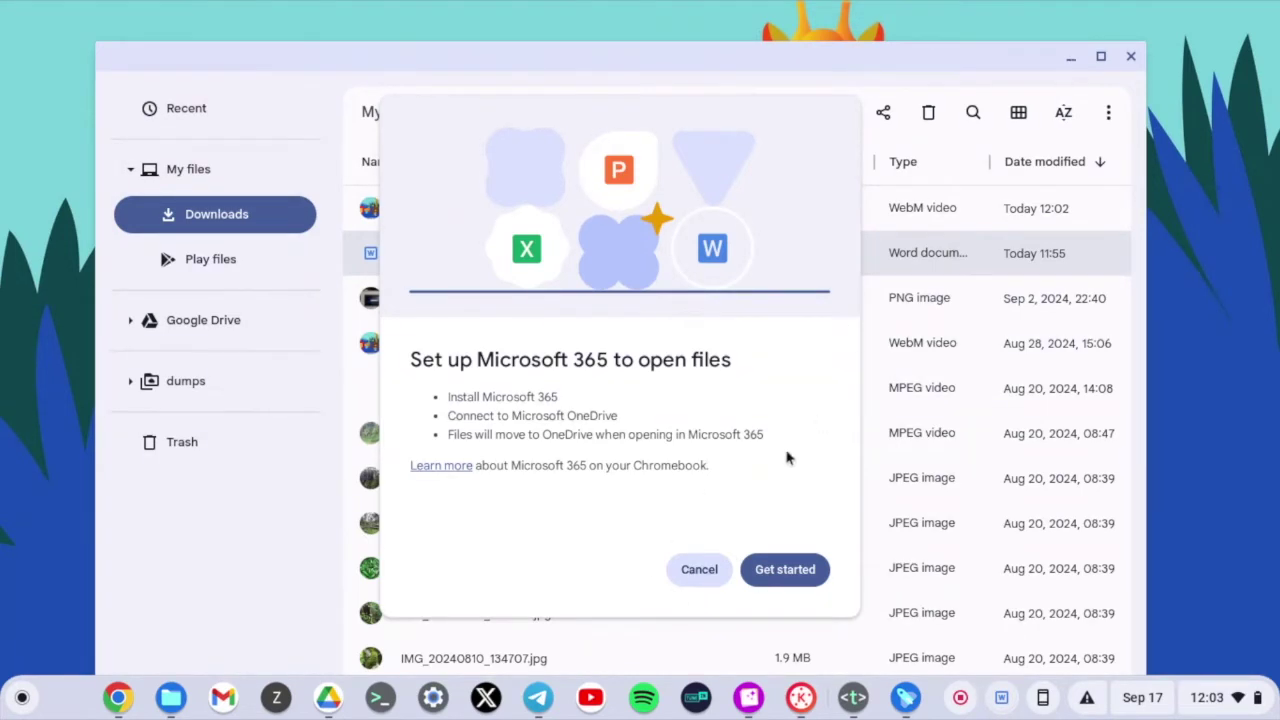
# Install the Microsoft 365 app through setup, then choose Connect to OneDrive
pyautogui.click(778, 570)
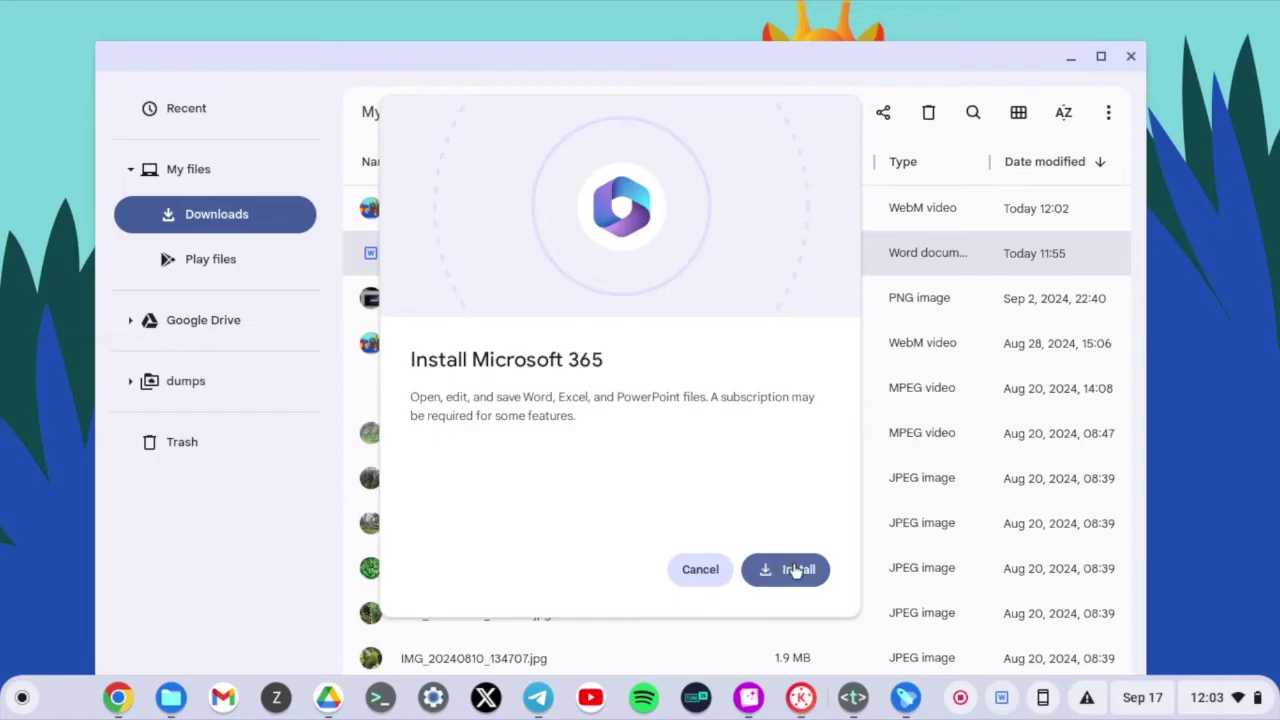
pyautogui.click(797, 570)
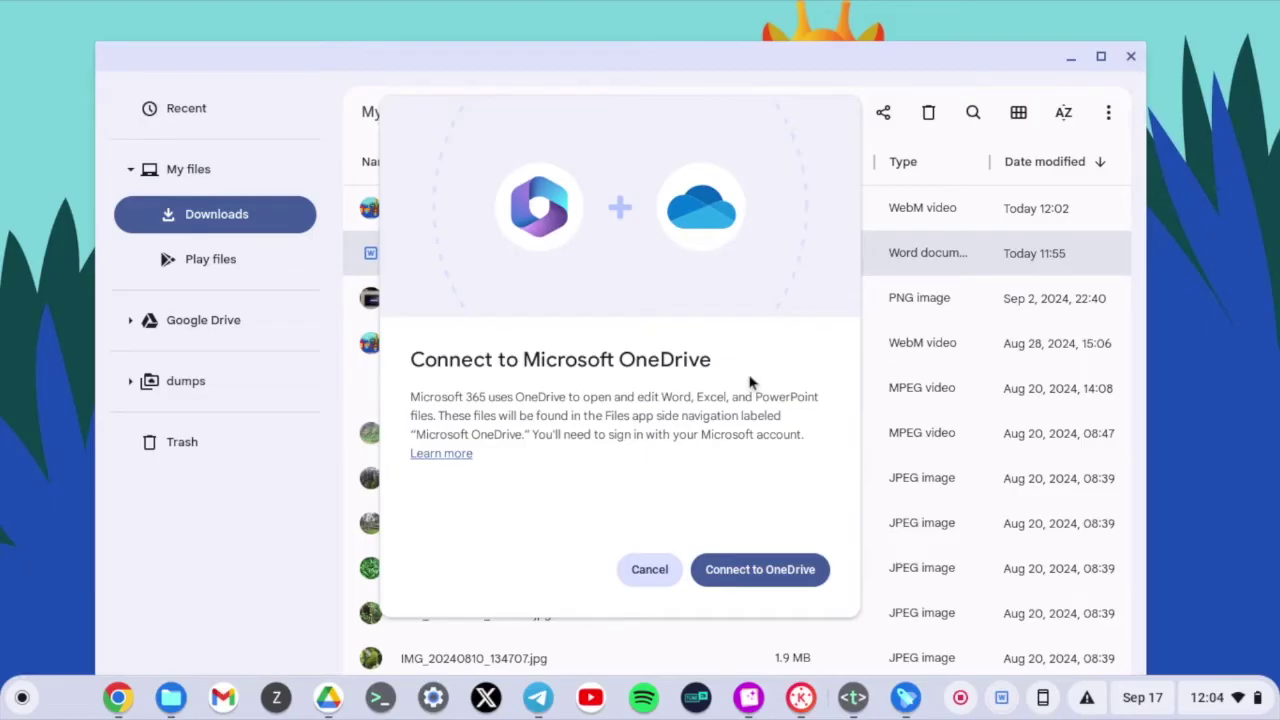
pyautogui.click(770, 571)
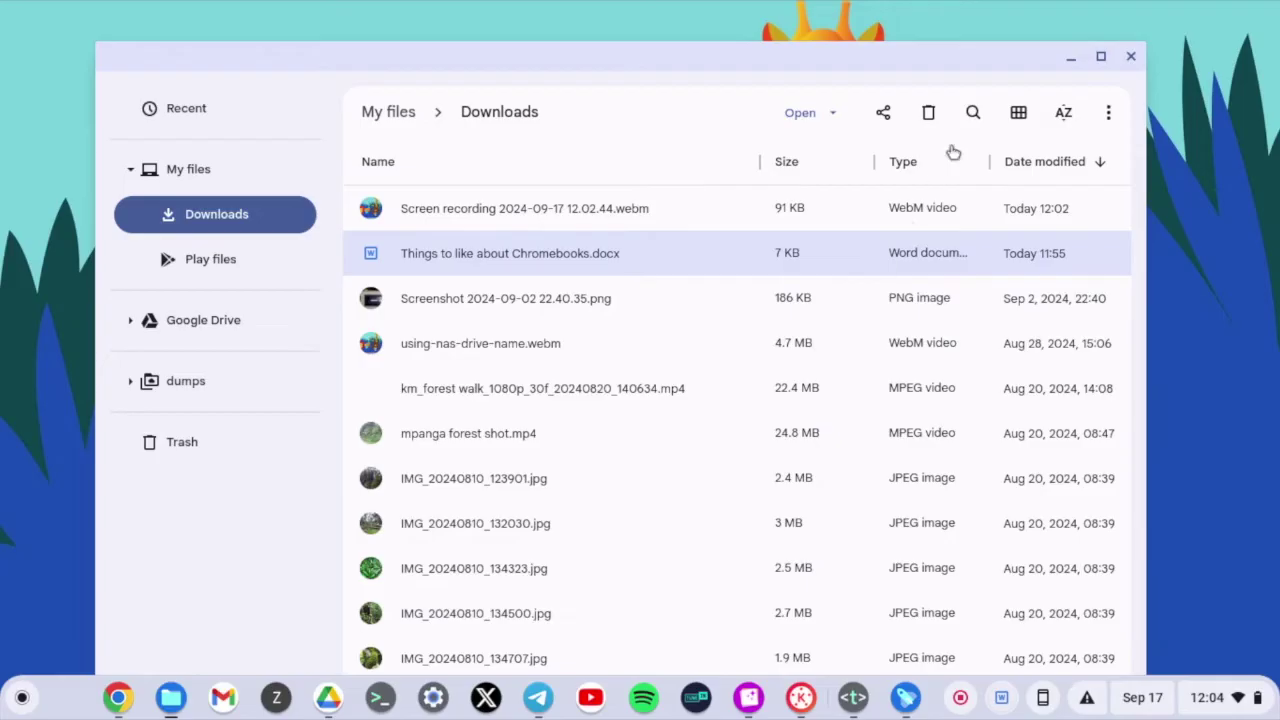
# Sign in with the Microsoft account e-mail and accept staying signed in
pyautogui.click(1071, 57)
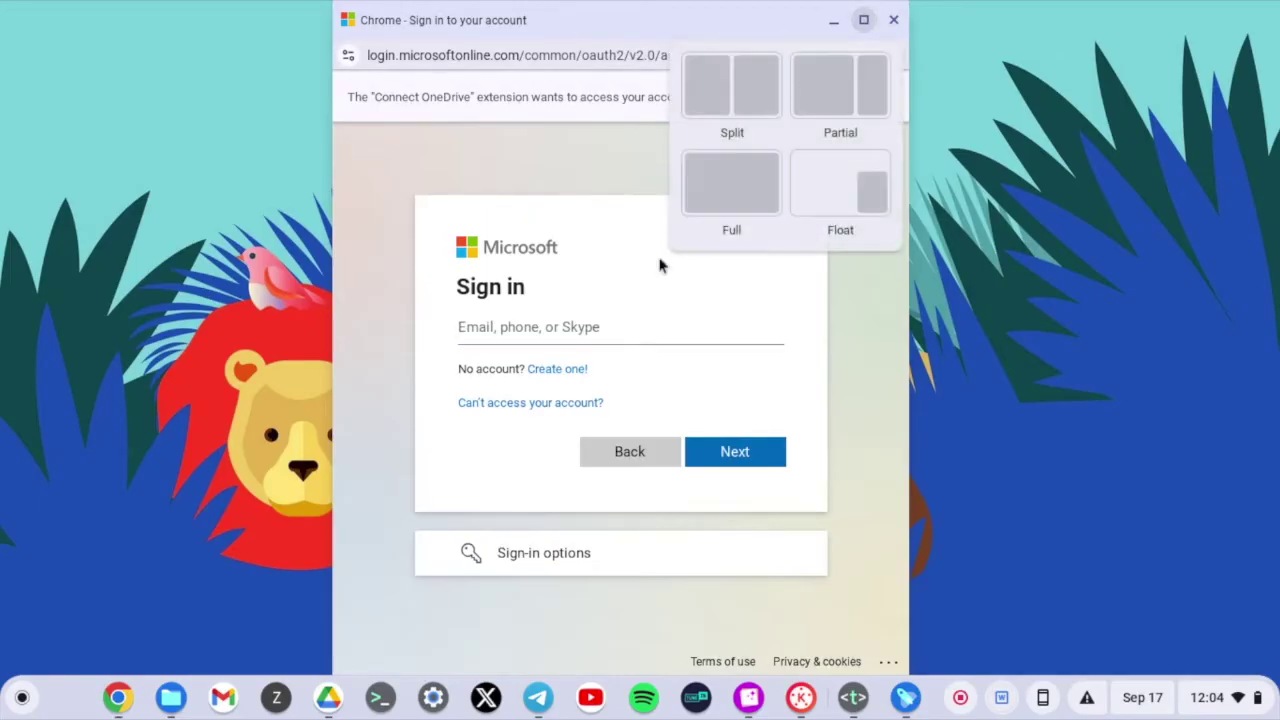
pyautogui.click(655, 333)
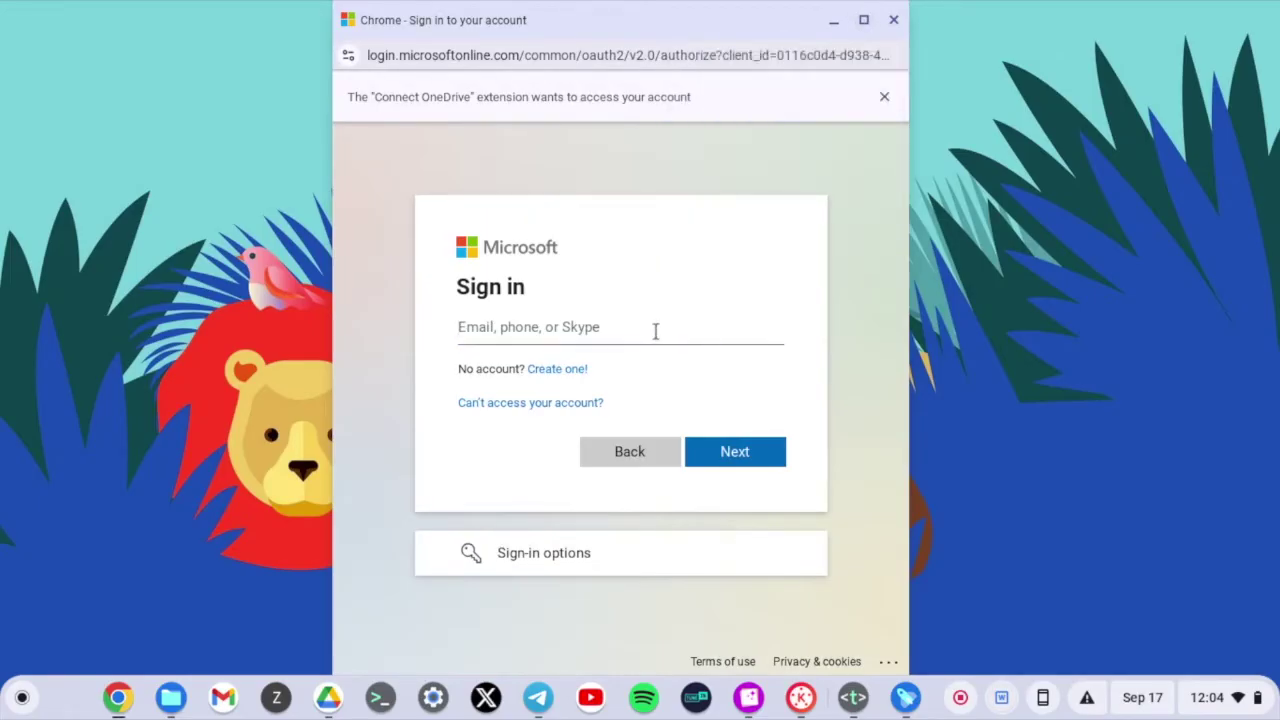
pyautogui.write('user@example.com')
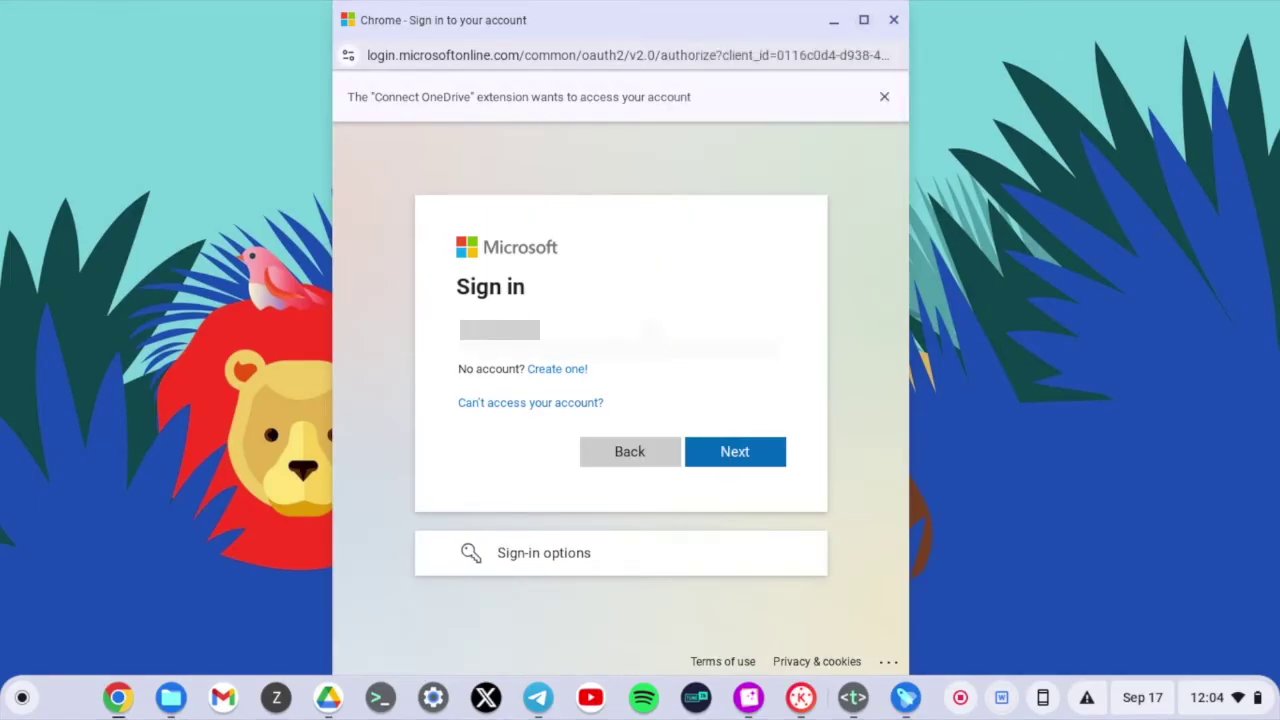
pyautogui.write('@gmail.com')
pyautogui.press('Return')
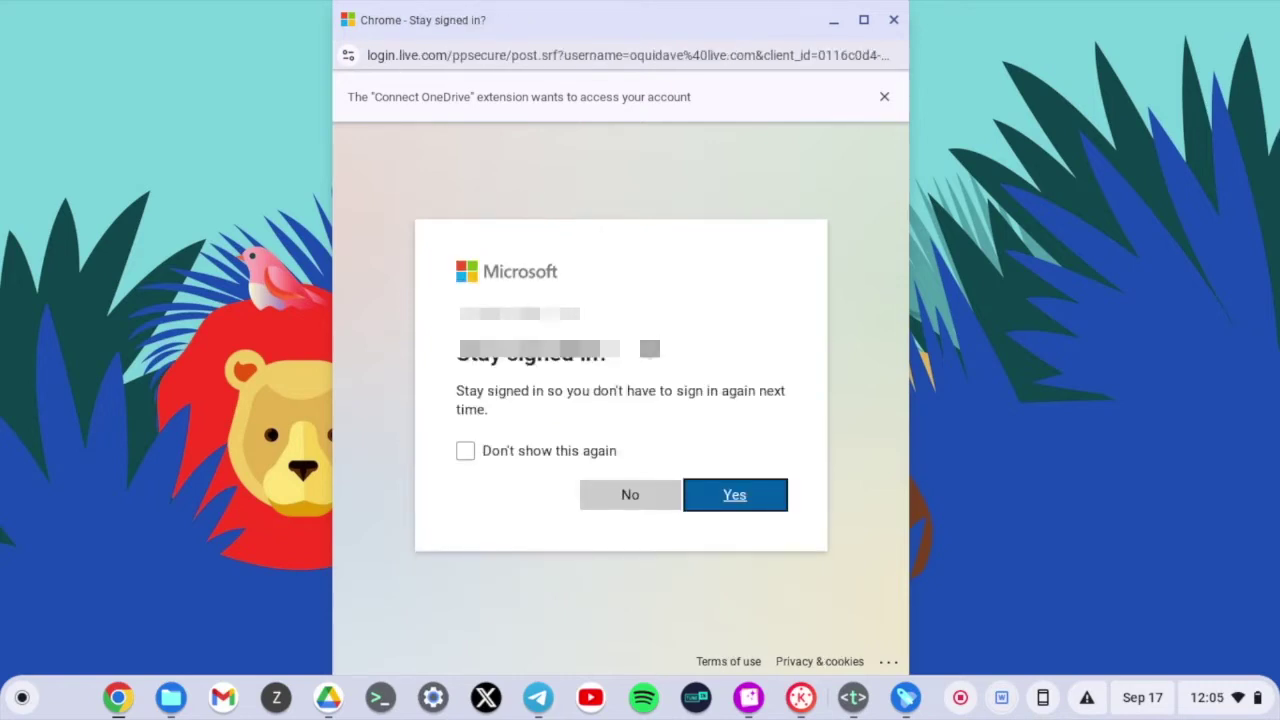
pyautogui.click(733, 494)
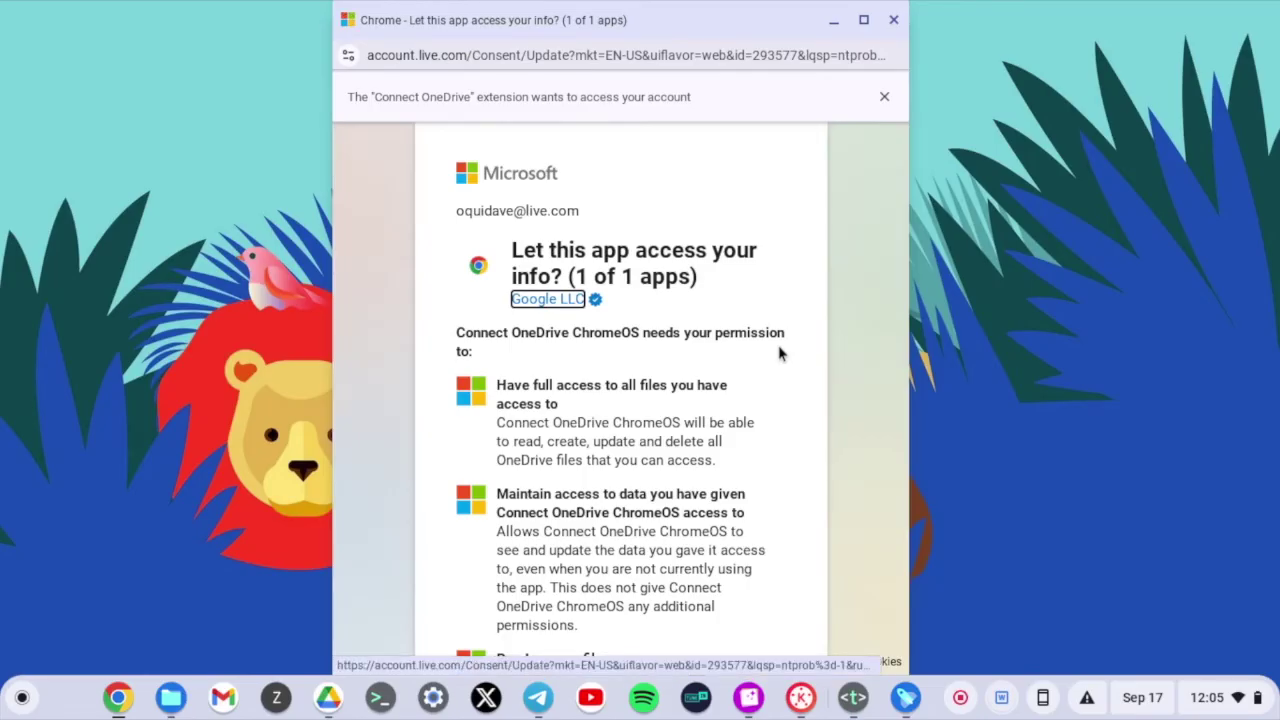
pyautogui.scroll(-1, 780, 352)
pyautogui.scroll(-1, 780, 352)
pyautogui.scroll(-1, 780, 352)
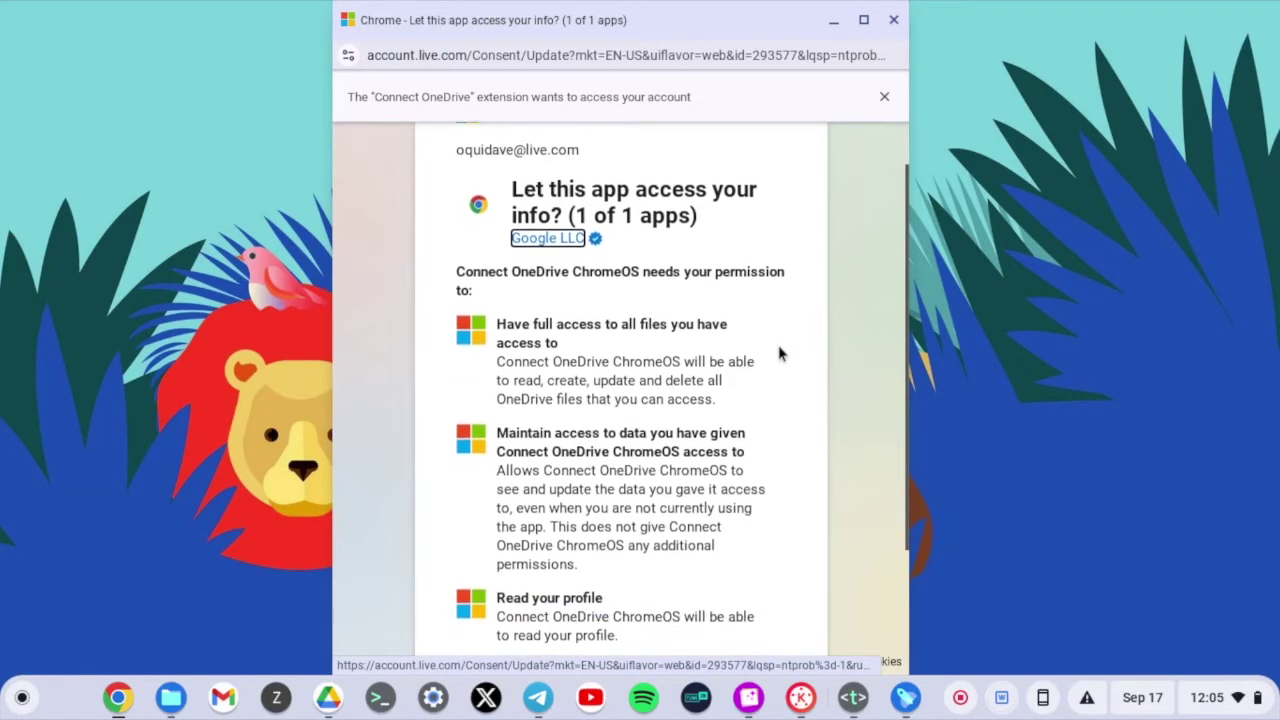
pyautogui.scroll(-1, 780, 352)
pyautogui.scroll(-2, 780, 352)
pyautogui.scroll(-1, 780, 352)
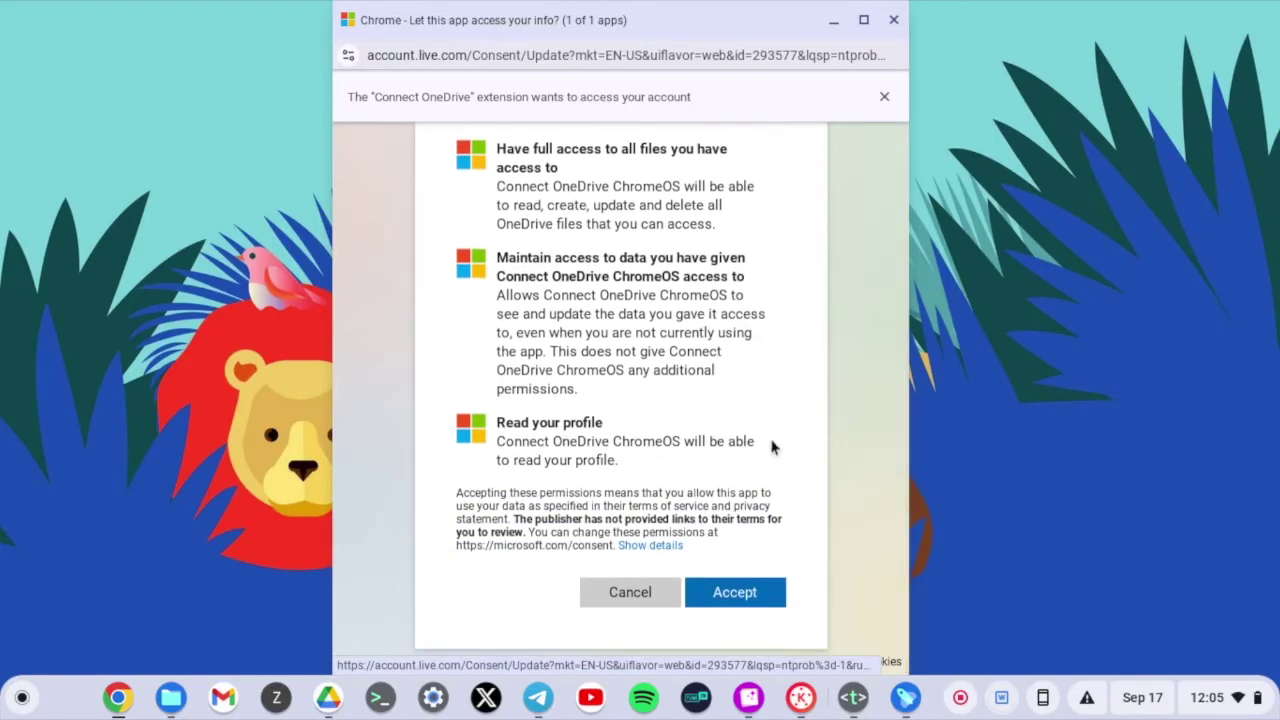
pyautogui.scroll(1, 771, 447)
pyautogui.scroll(2, 771, 447)
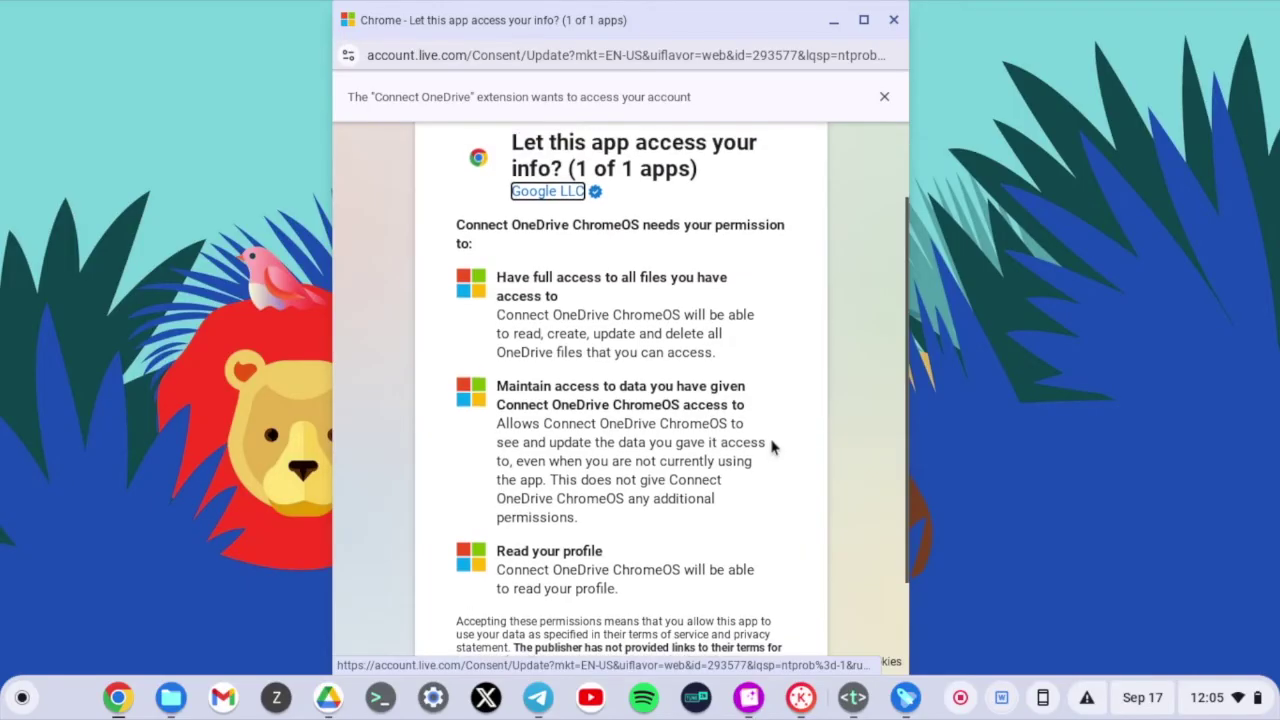
pyautogui.scroll(-1, 771, 447)
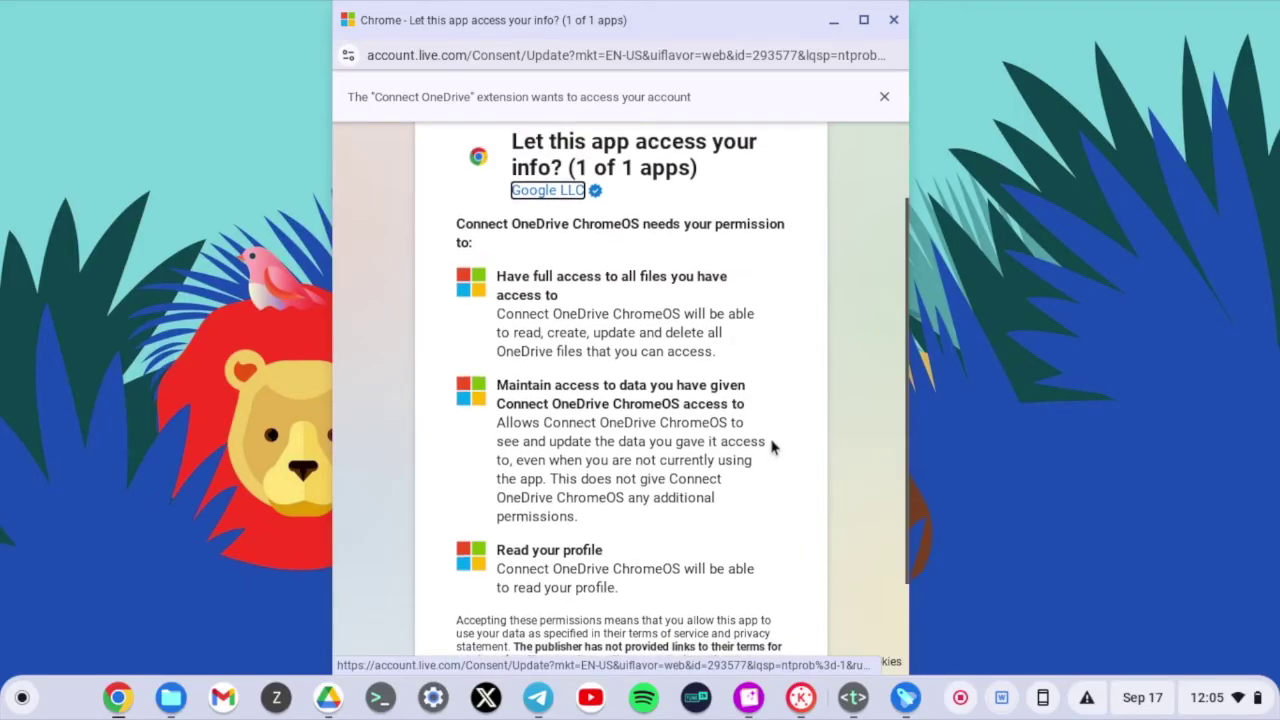
pyautogui.scroll(-1, 771, 447)
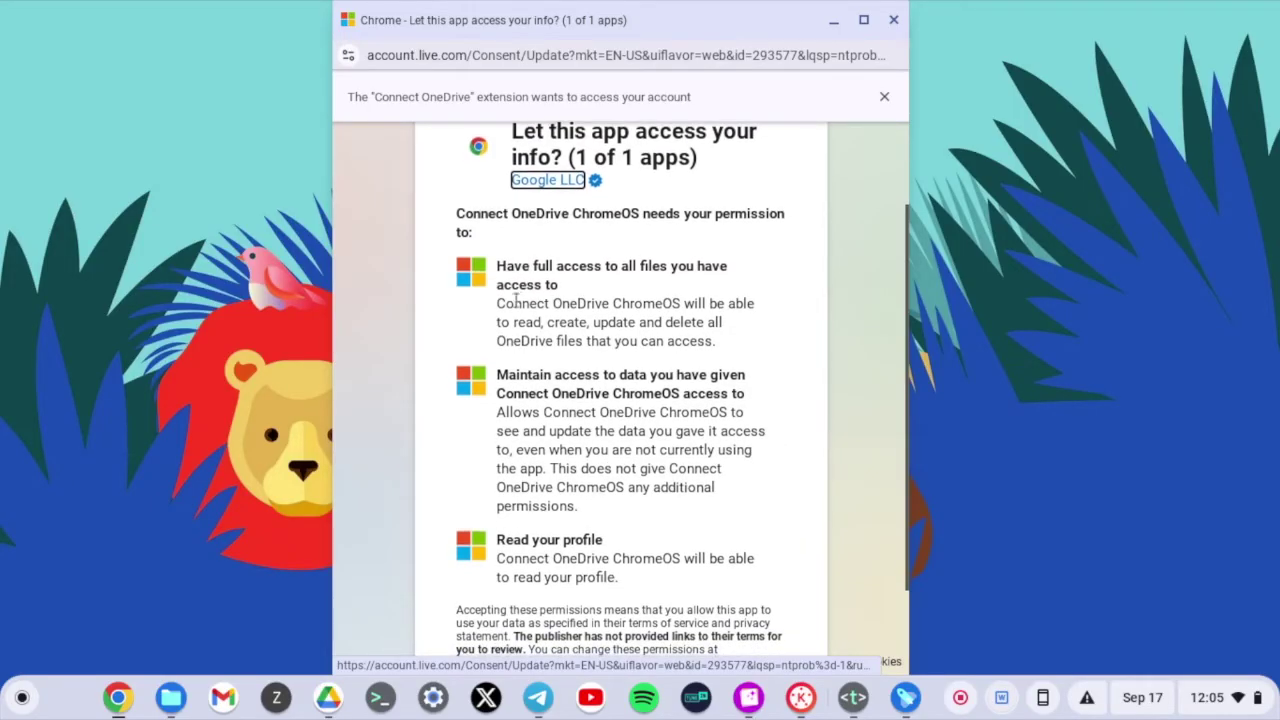
pyautogui.moveTo(515, 301); pyautogui.dragTo(687, 307)
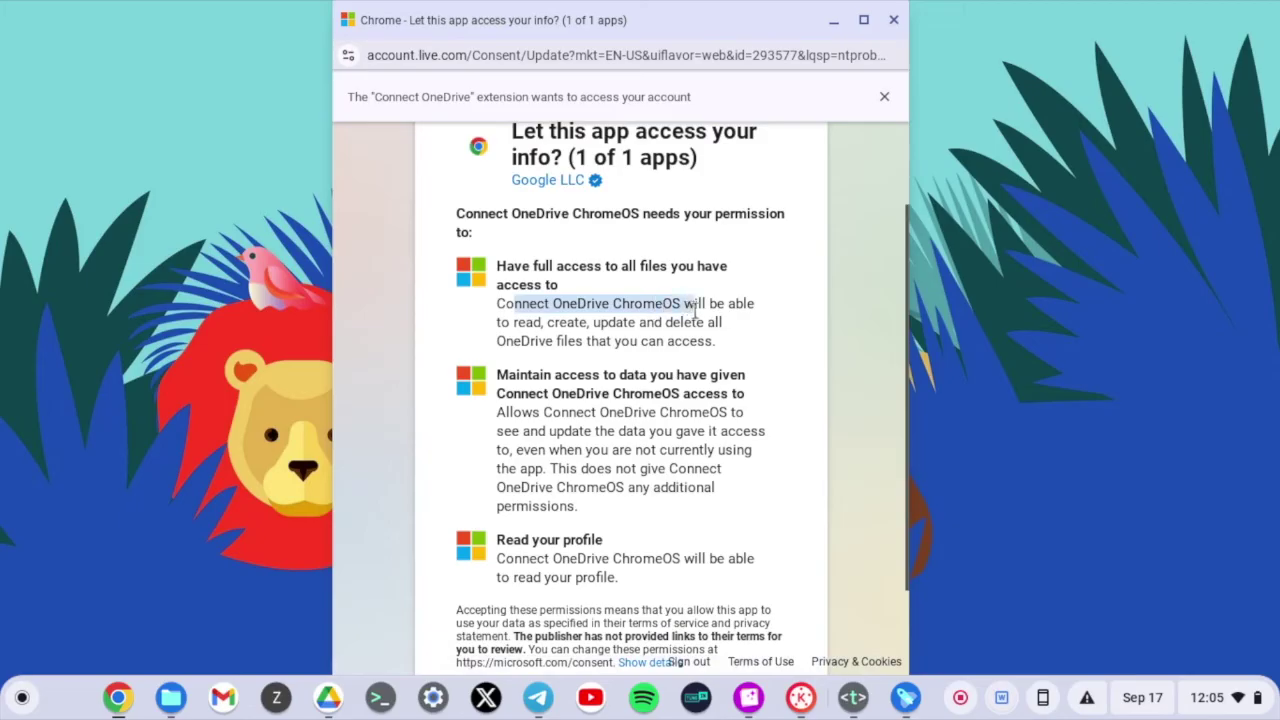
pyautogui.moveTo(694, 308); pyautogui.dragTo(722, 346)
pyautogui.scroll(-1, 722, 350)
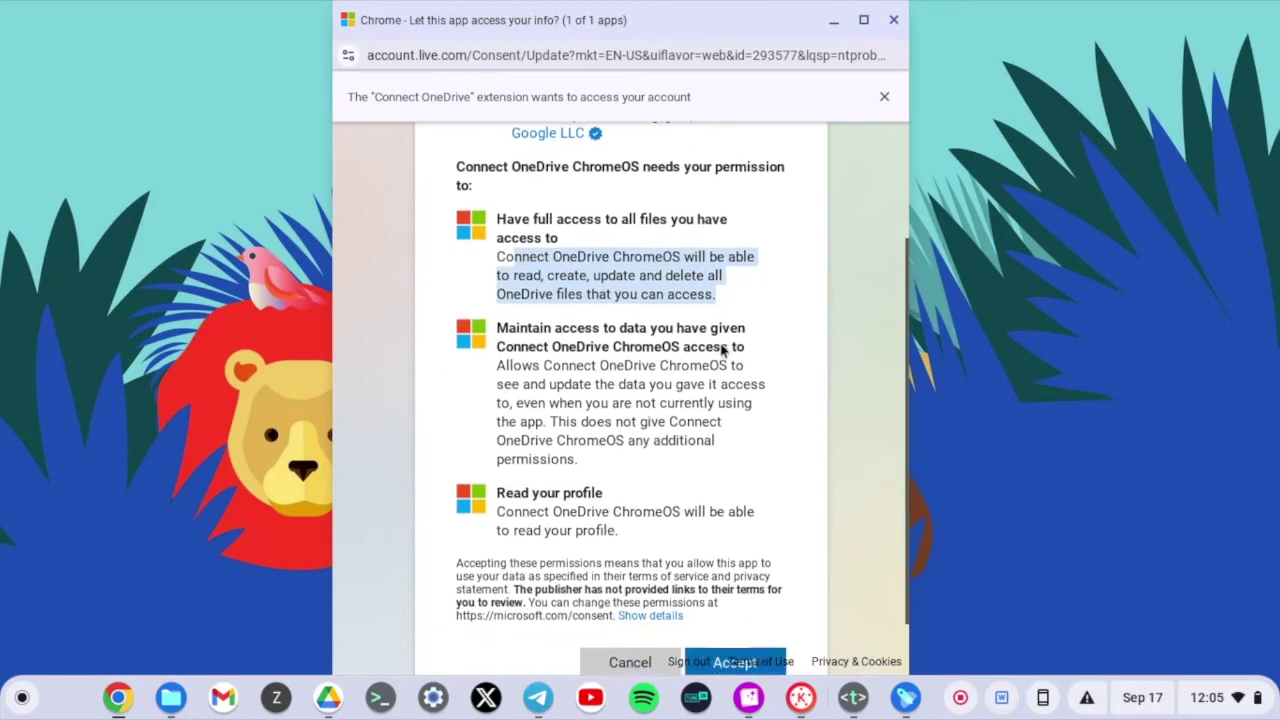
pyautogui.click(661, 308)
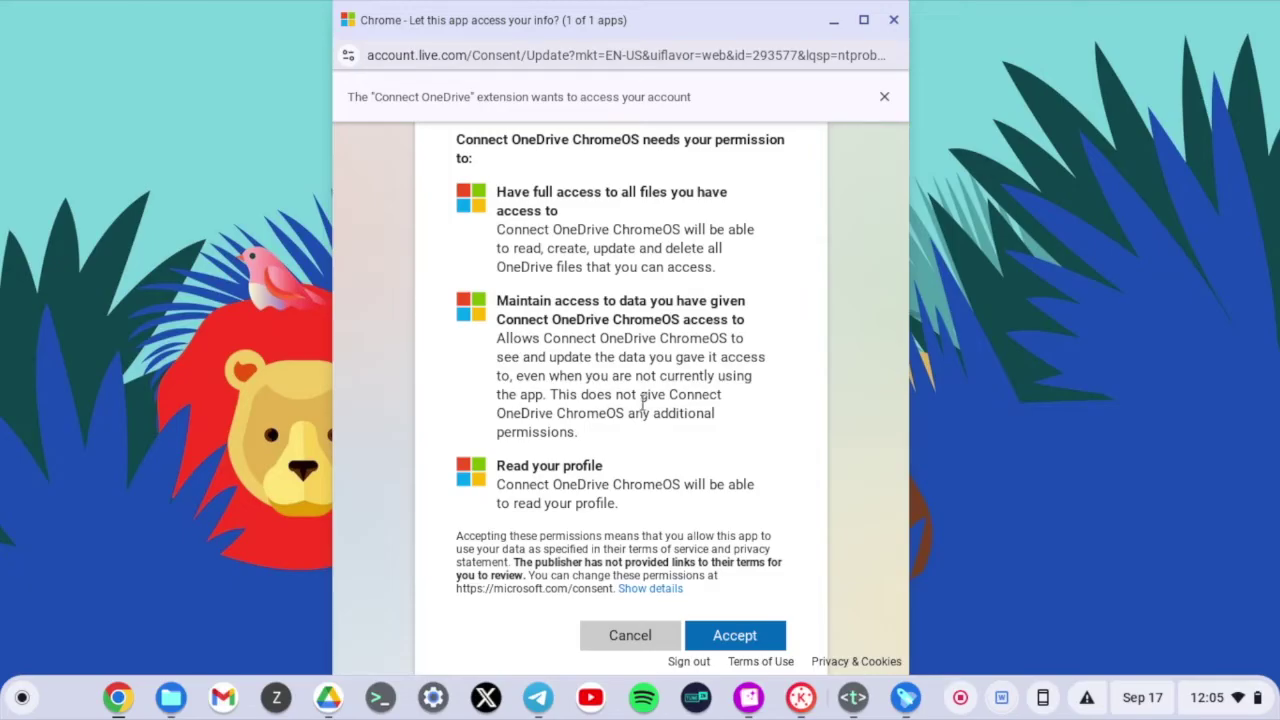
pyautogui.moveTo(548, 394); pyautogui.dragTo(643, 443)
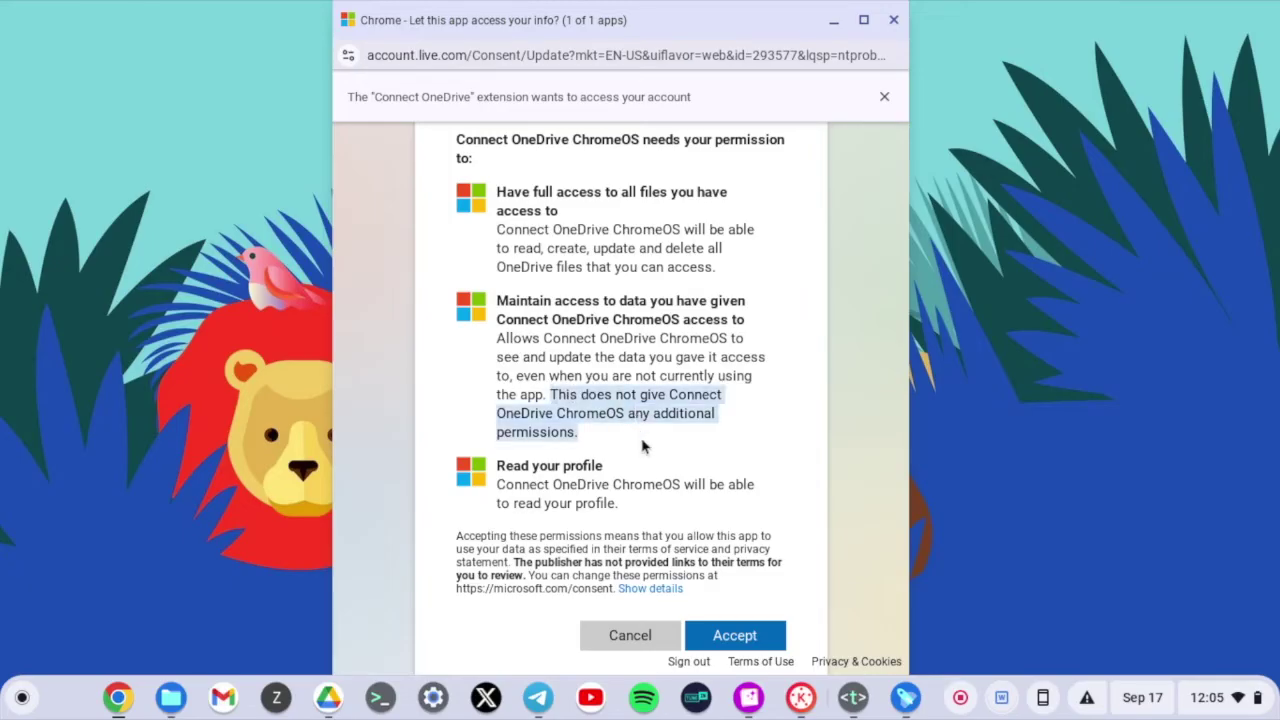
pyautogui.click(732, 453)
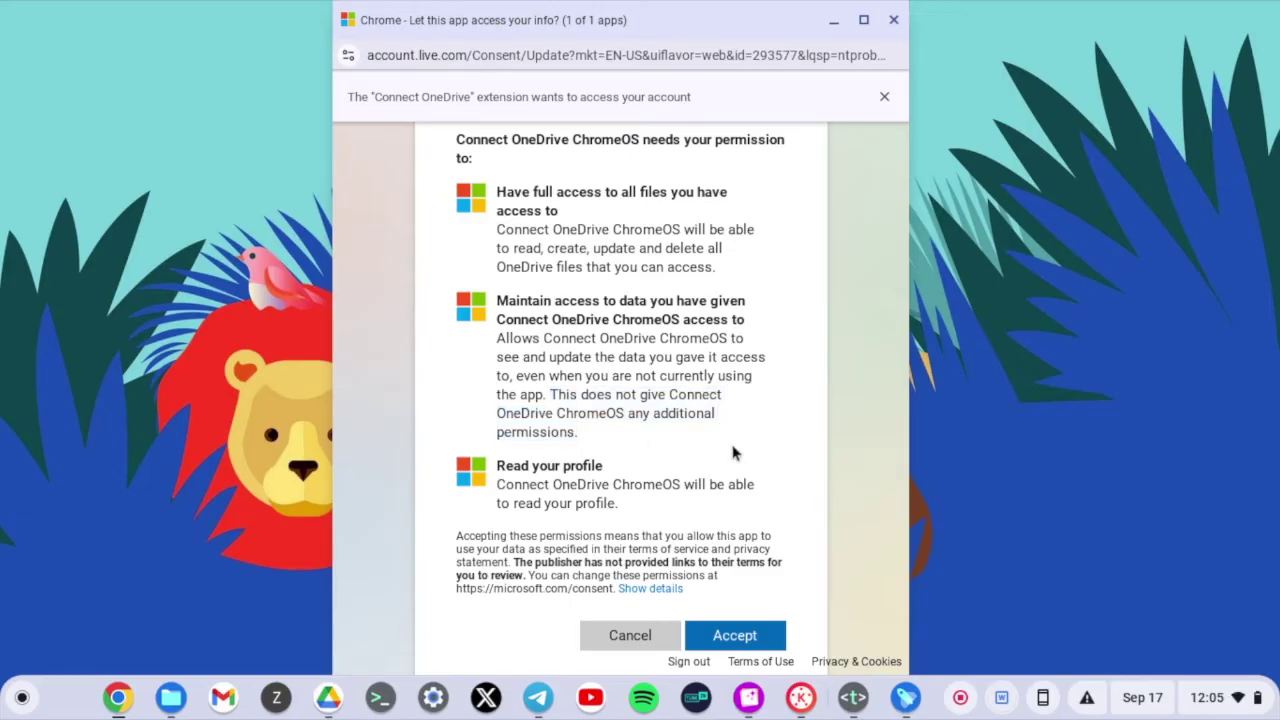
pyautogui.click(762, 640)
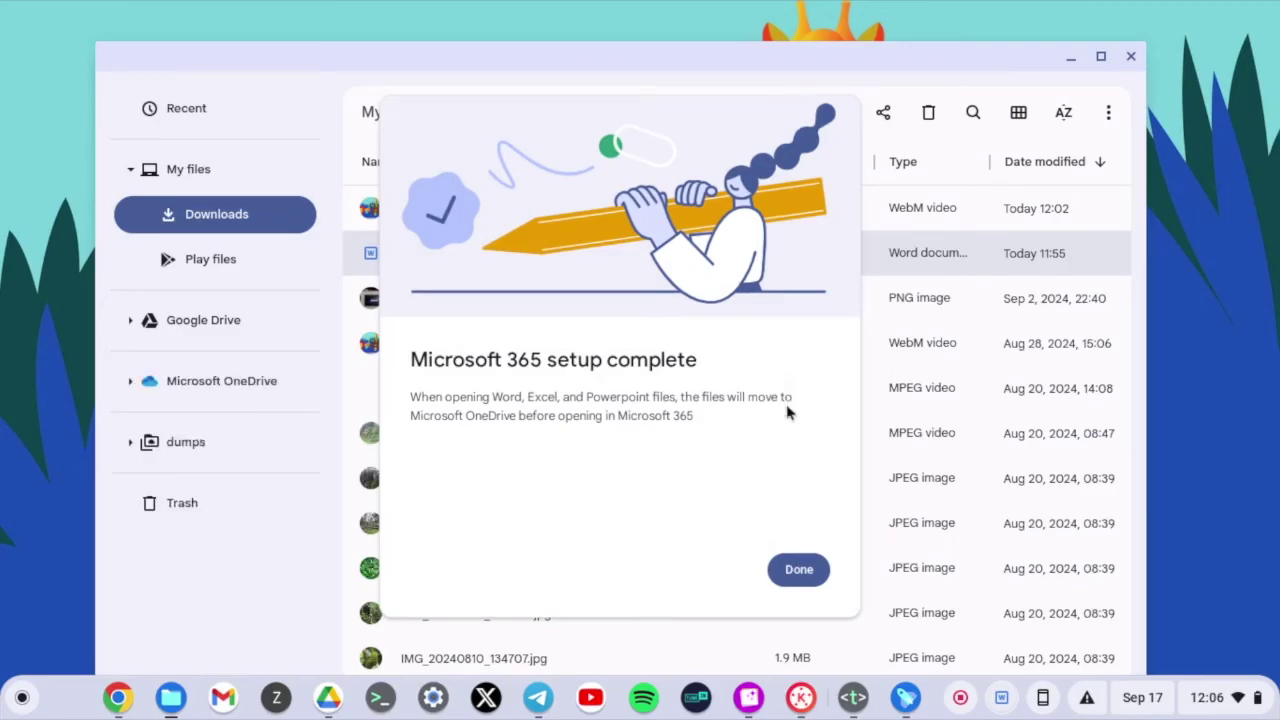
# Dismiss the Microsoft 365 setup-complete message
pyautogui.click(799, 568)
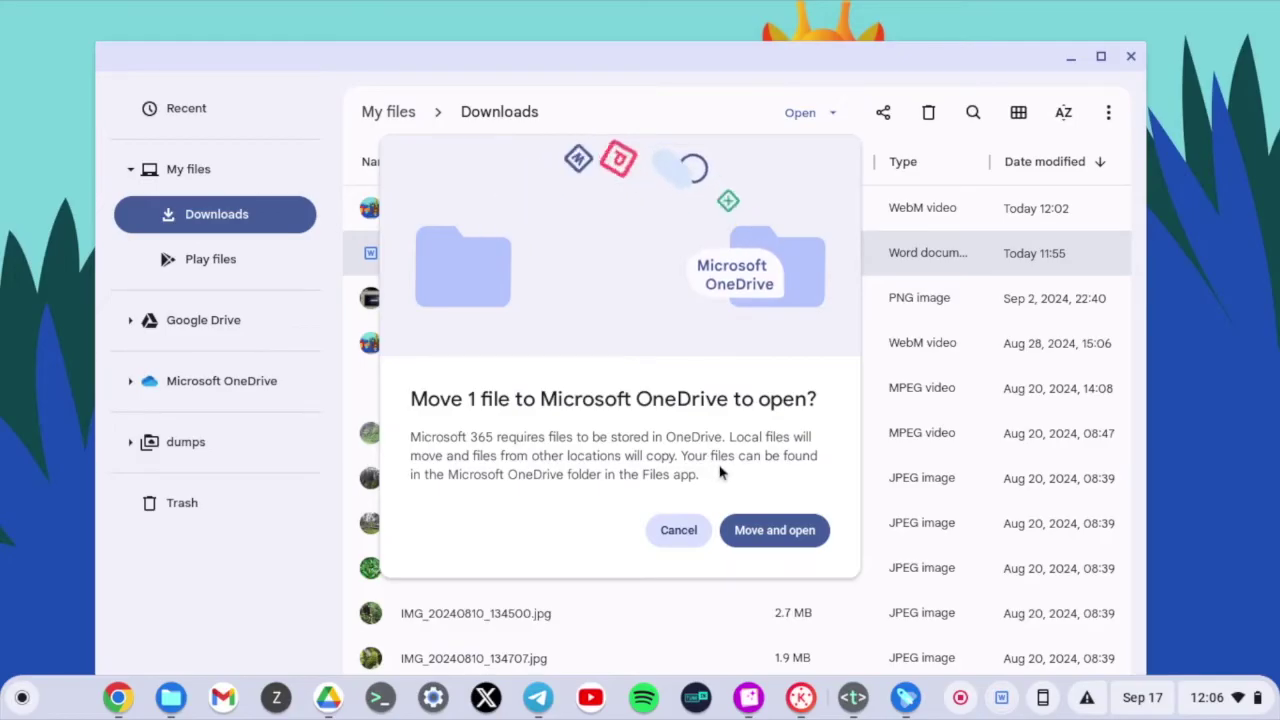
# Move Things to like about Chromebooks.docx into OneDrive and open it, dismissing the OneDrive tip
pyautogui.click(773, 530)
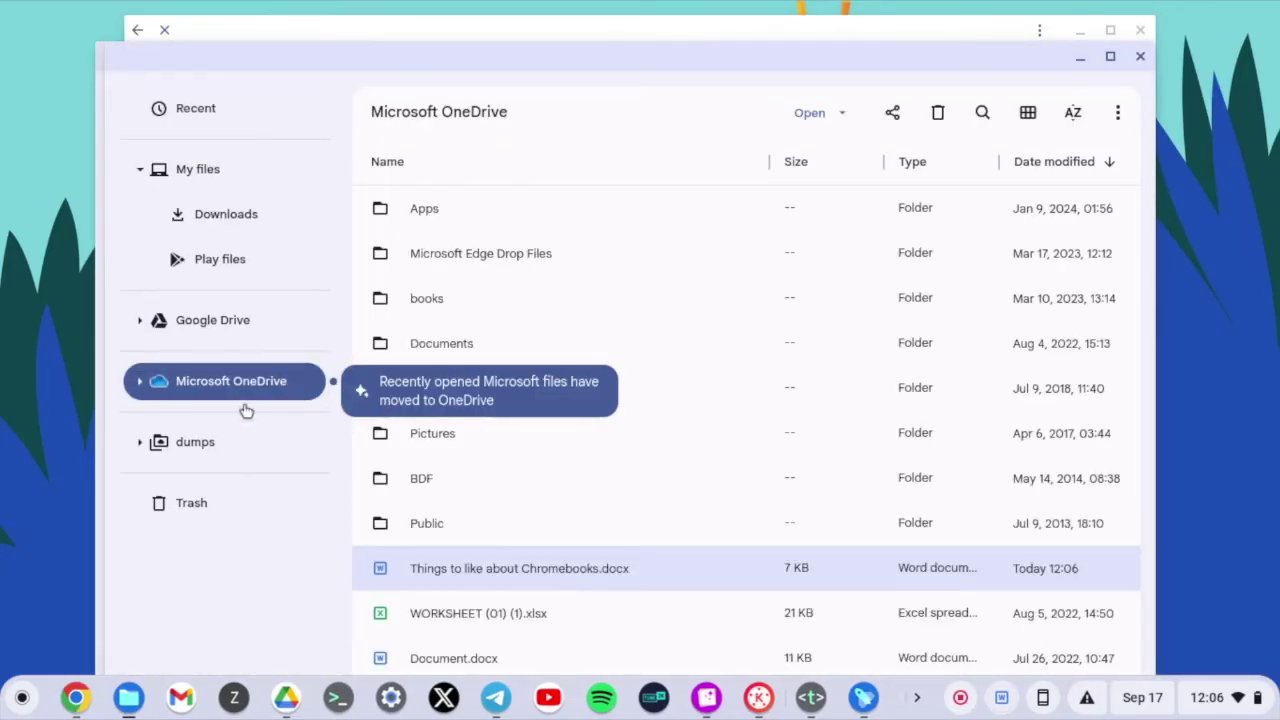
pyautogui.click(236, 387)
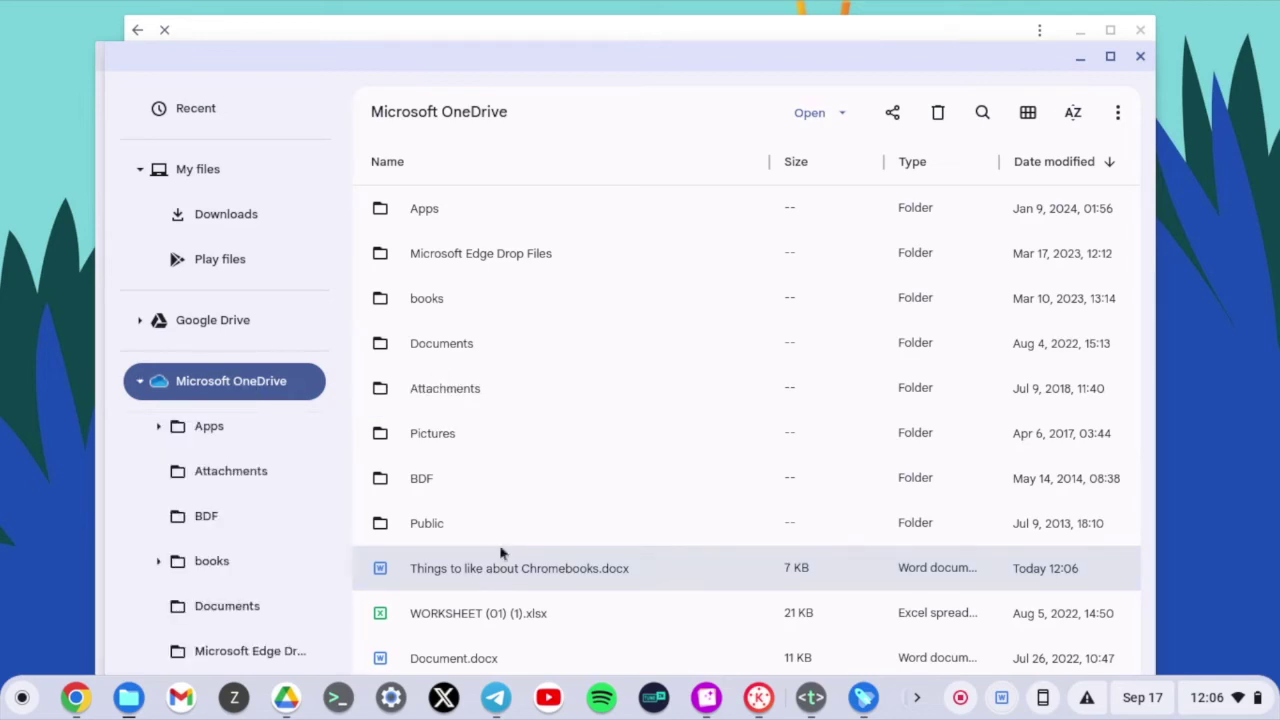
# Maximize Word and scroll through the Things to like about Chromebooks document
pyautogui.click(1080, 66)
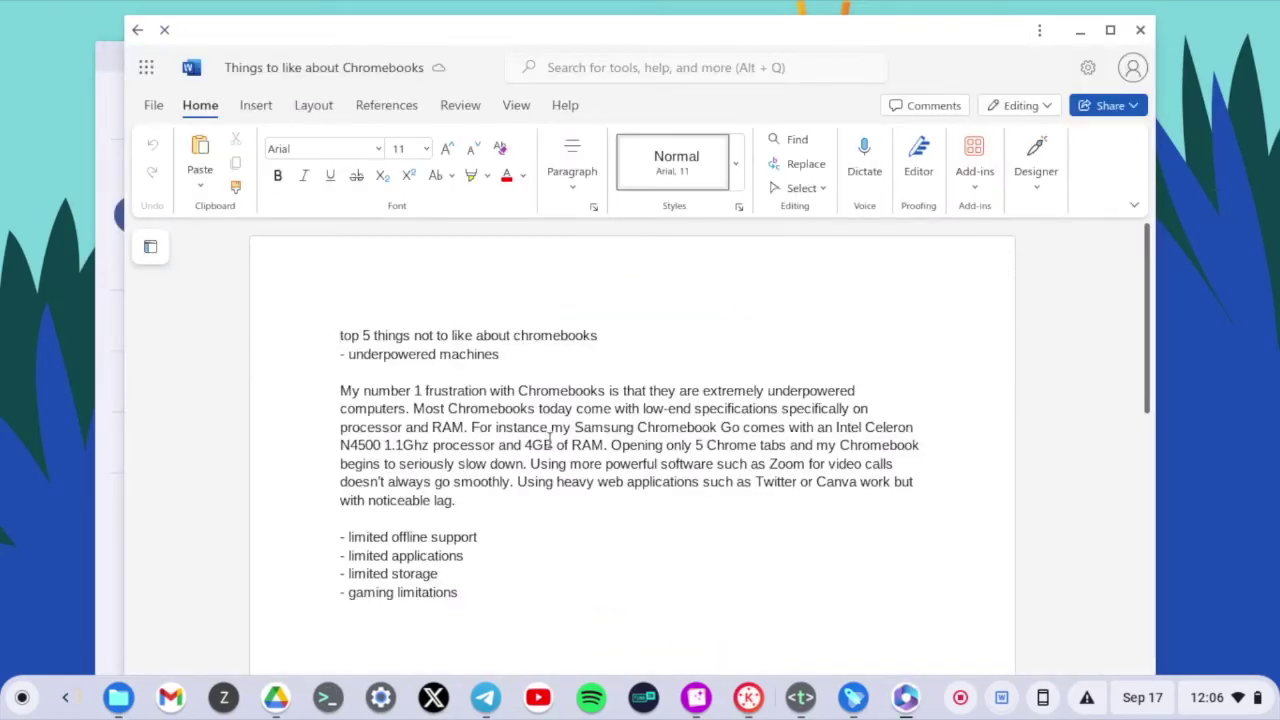
pyautogui.scroll(-5, 549, 437)
pyautogui.scroll(-3, 549, 437)
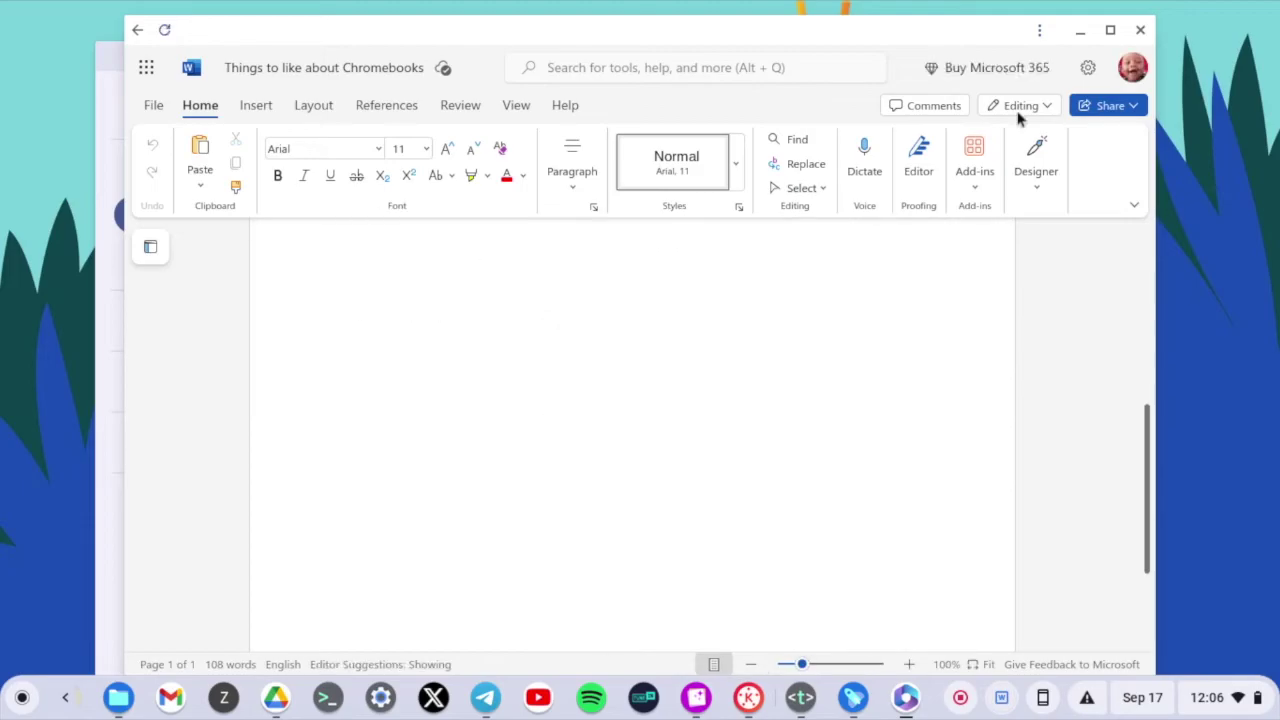
pyautogui.click(1110, 31)
pyautogui.scroll(2, 526, 265)
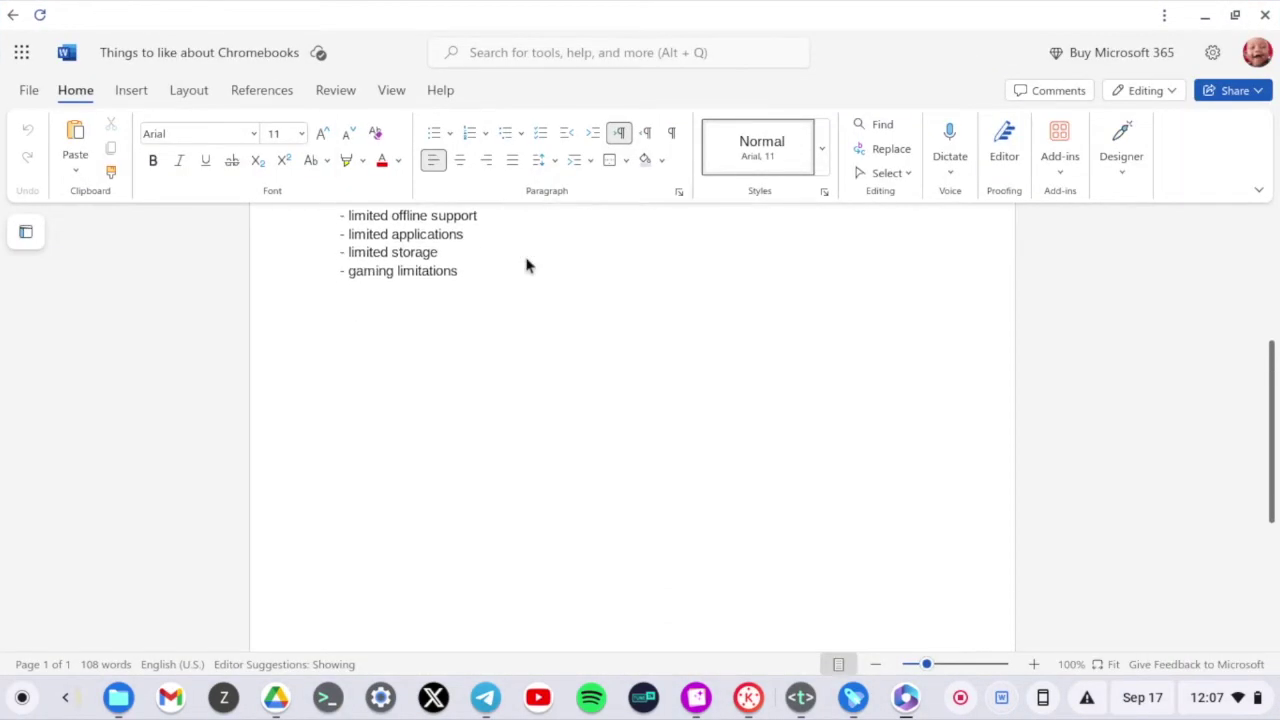
pyautogui.scroll(3, 526, 265)
pyautogui.scroll(-2, 528, 263)
pyautogui.scroll(-3, 528, 263)
# Bring up the Microsoft OneDrive folder in Files
pyautogui.click(1205, 15)
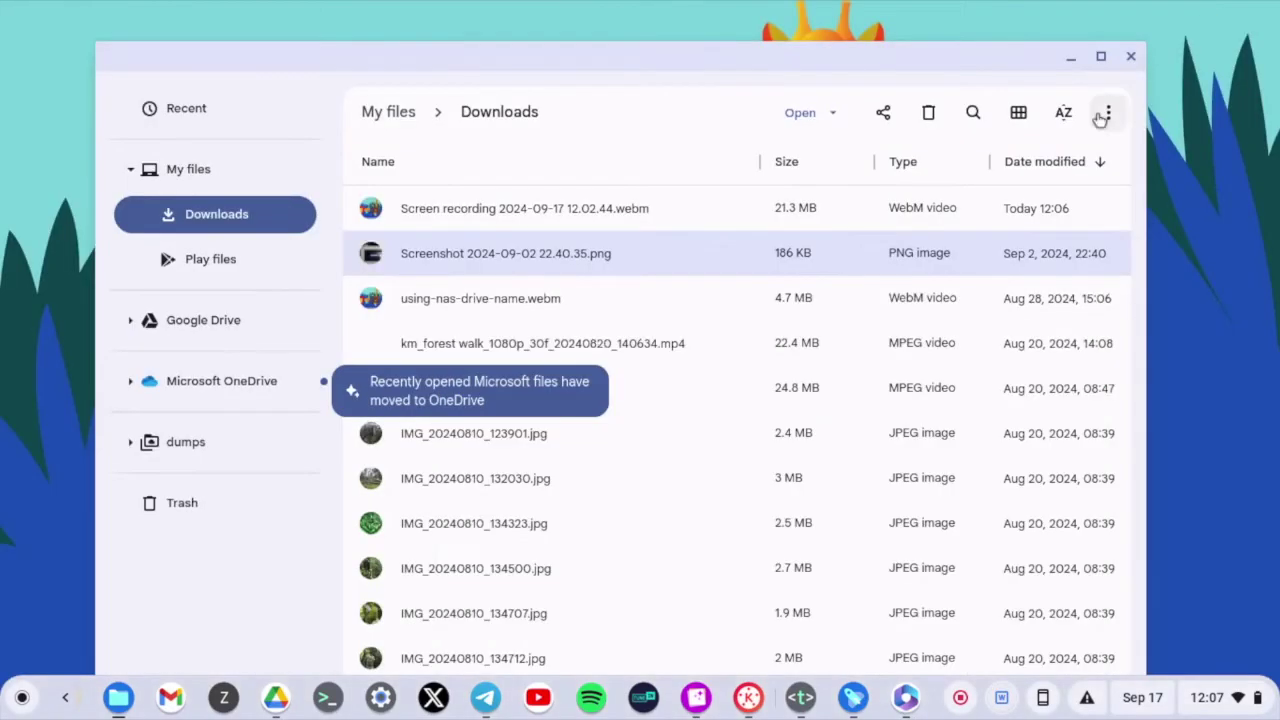
pyautogui.click(232, 388)
pyautogui.scroll(-4, 520, 430)
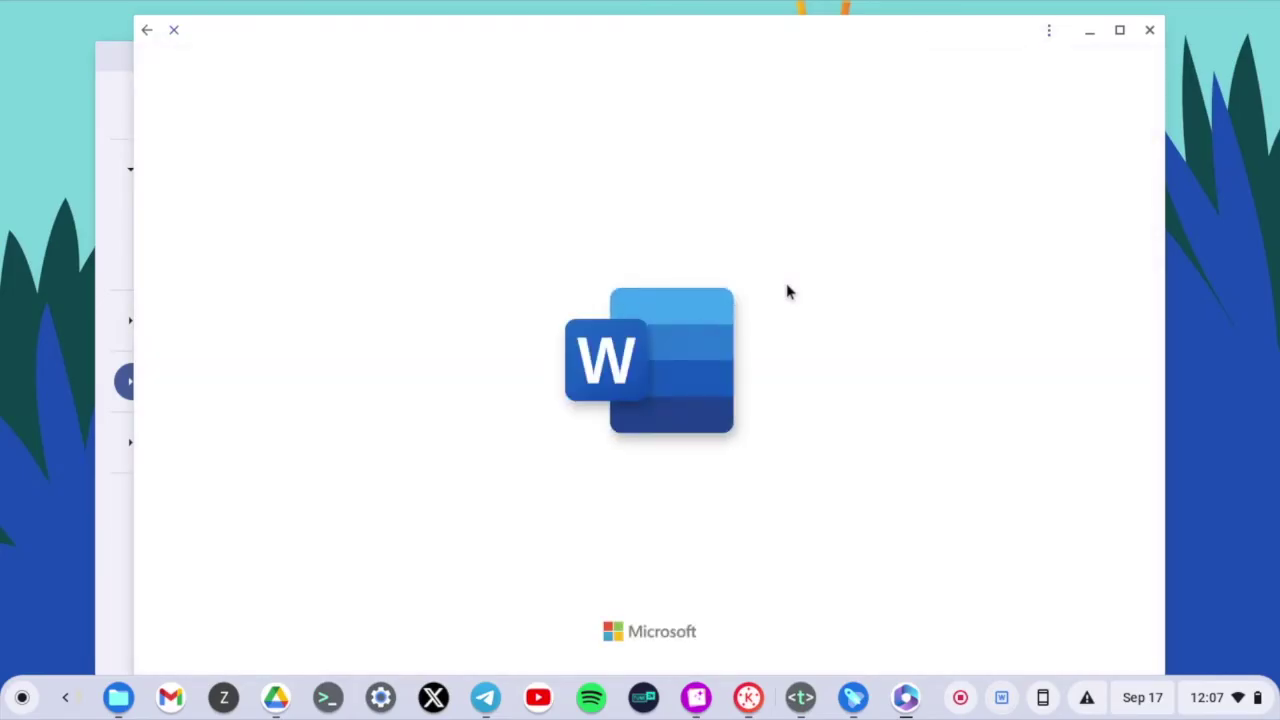
# Type two sentences about editing Word documents on a Chromebook, accepting the single-space fix
pyautogui.write('I')
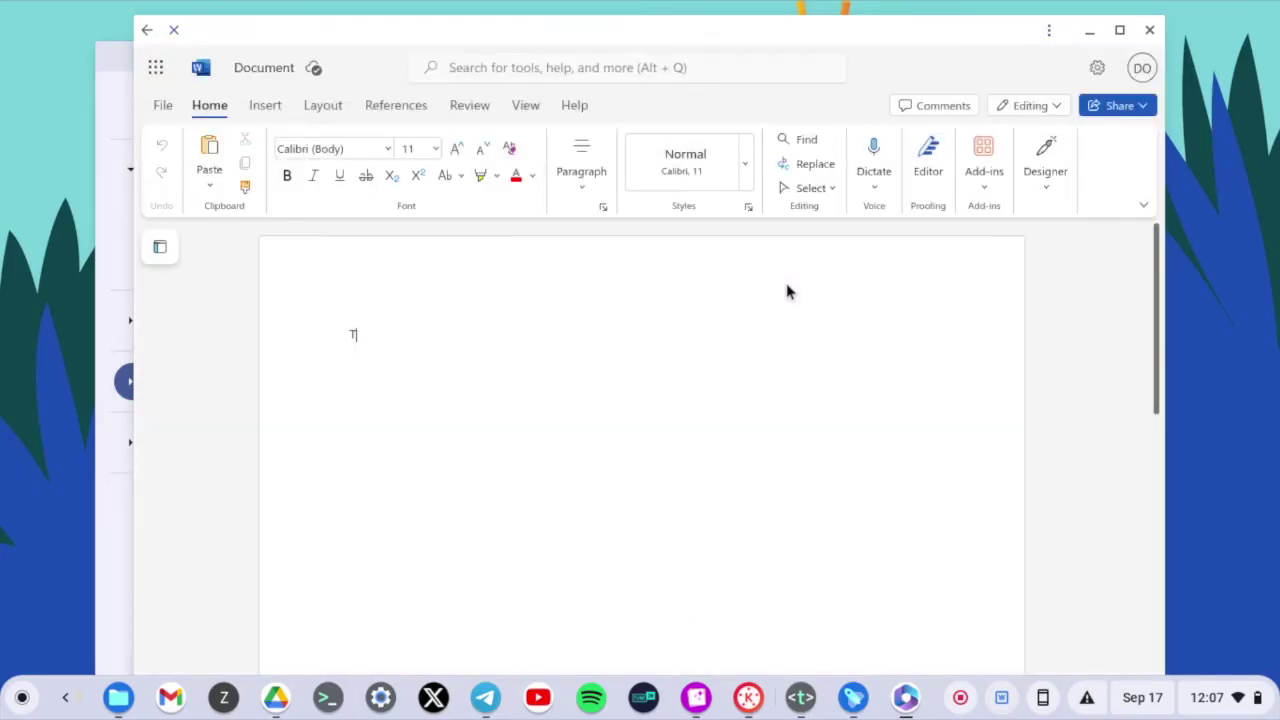
pyautogui.write(' can now edit word docum')
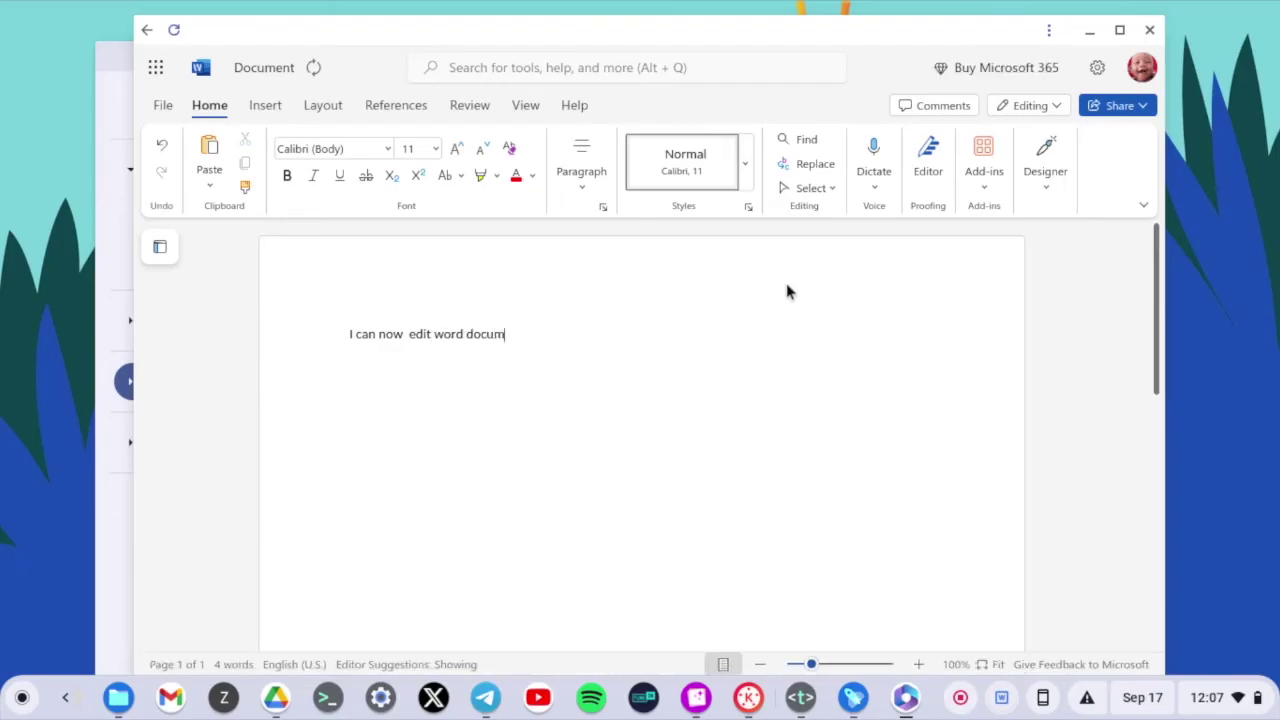
pyautogui.write('ents from my Chromebook!!')
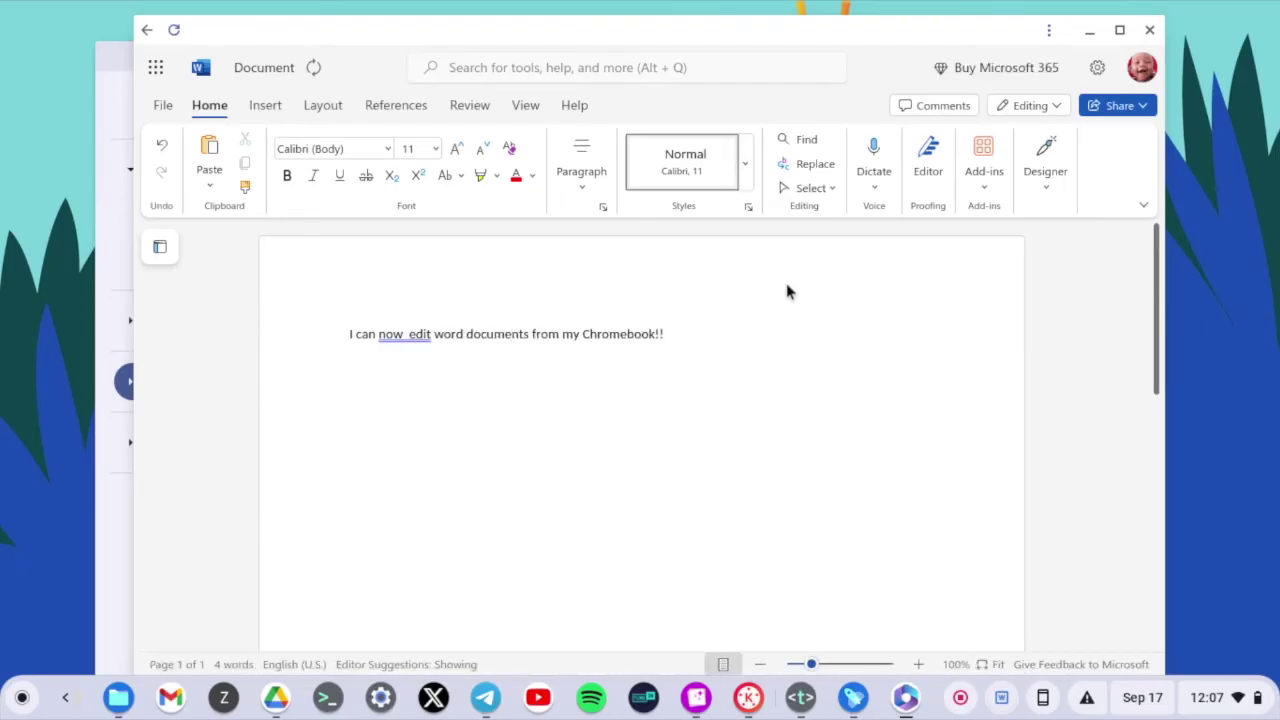
pyautogui.write('This is possible using th')
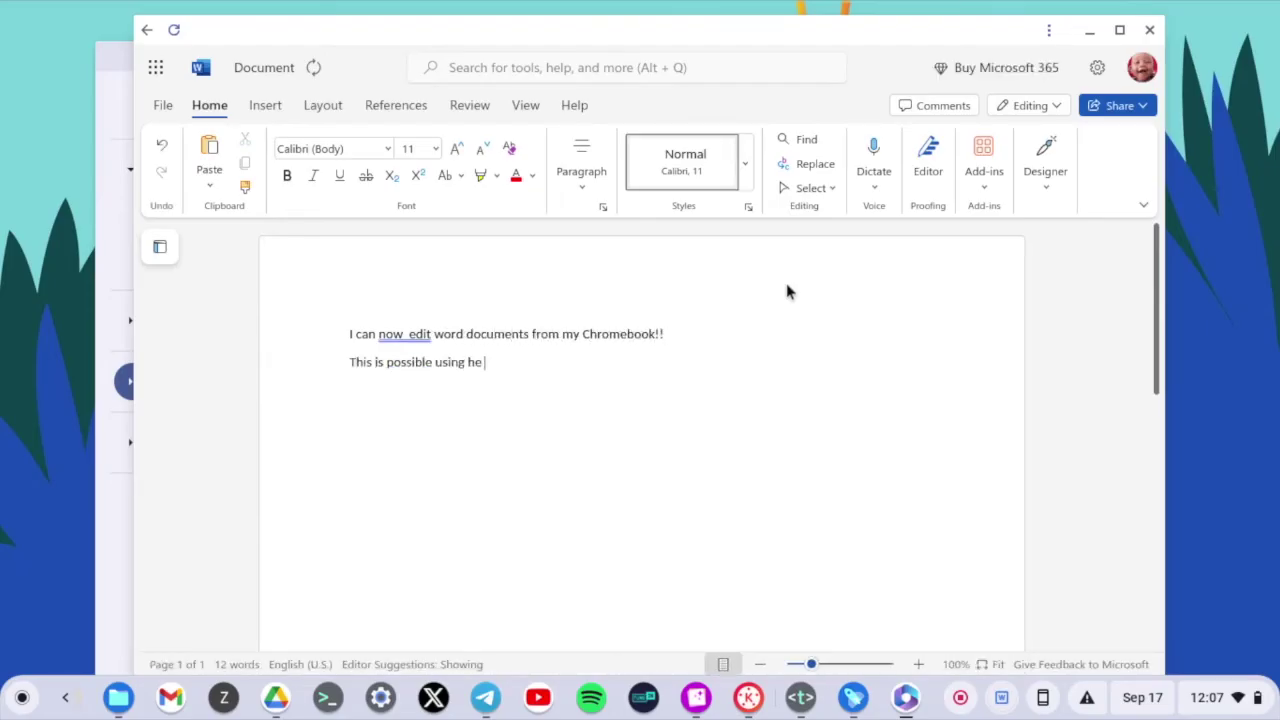
pyautogui.write('e Microsoft 365 App in')
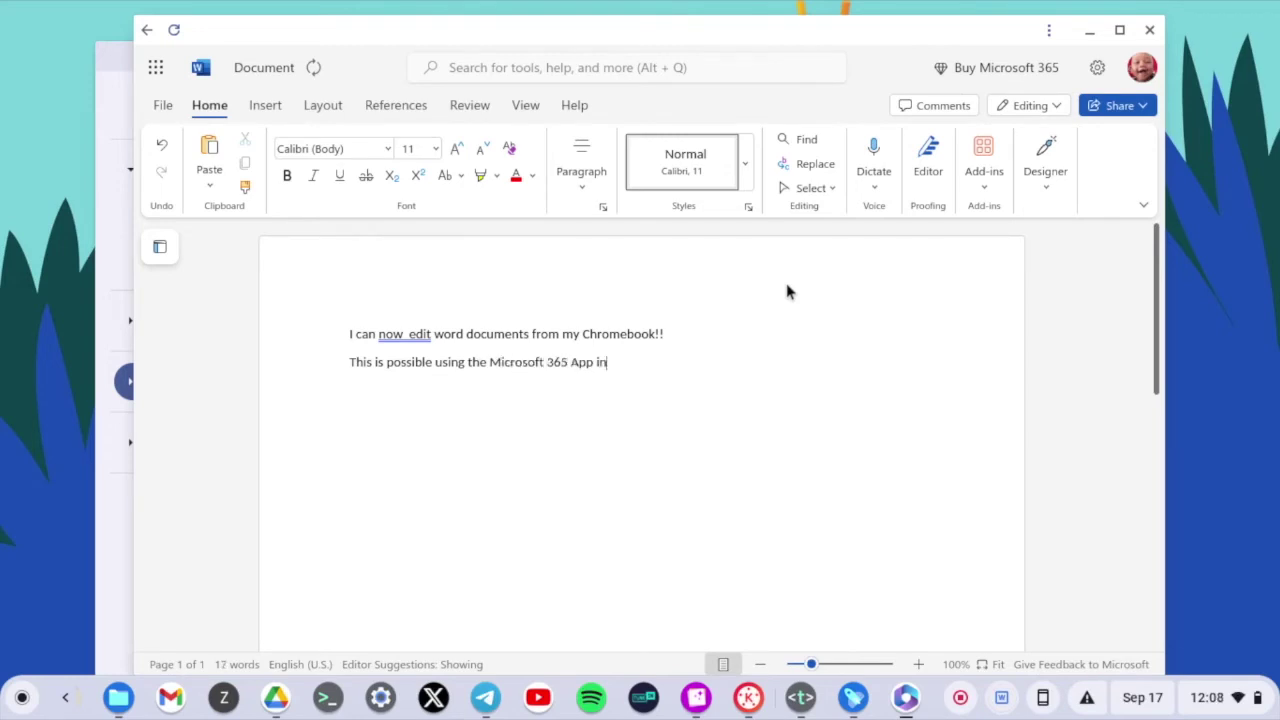
pyautogui.write('ailable f')
pyautogui.write('hromeboooks.')
pyautogui.click(380, 336)
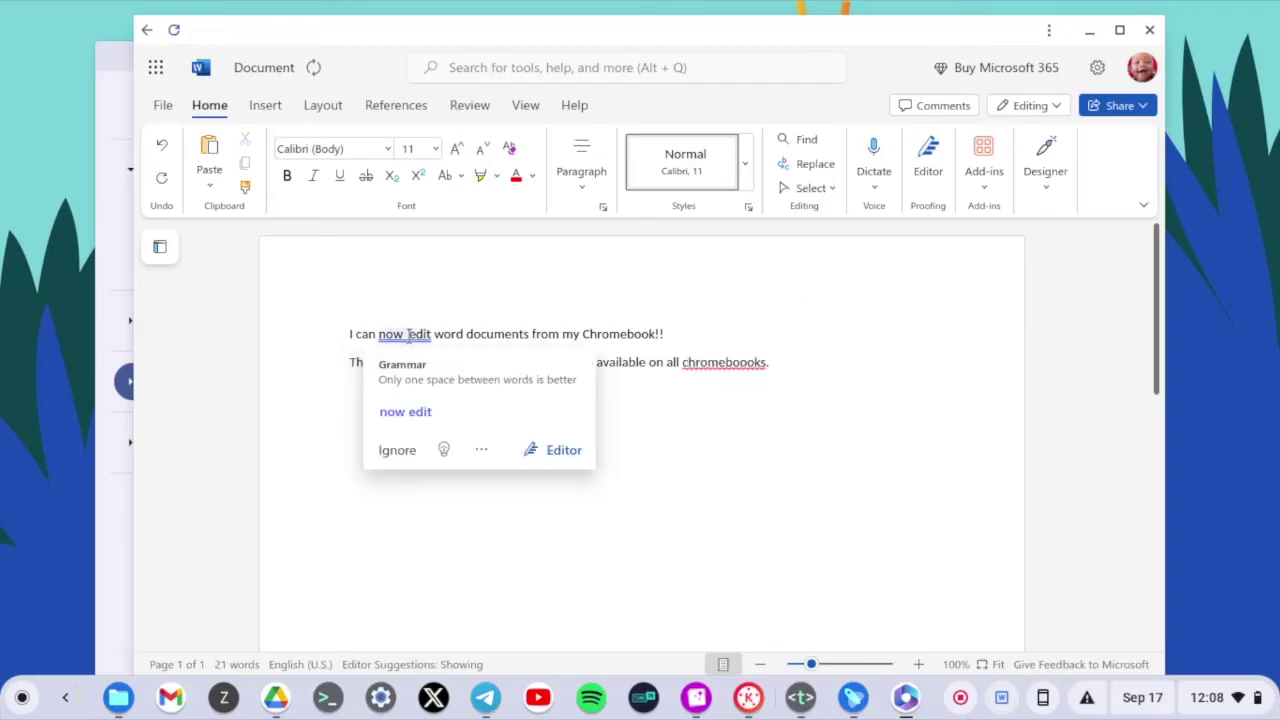
pyautogui.click(410, 411)
# Bold the word 'Chromebook' and add a new 'Microsoft office' line at the top
pyautogui.doubleClick(641, 333)
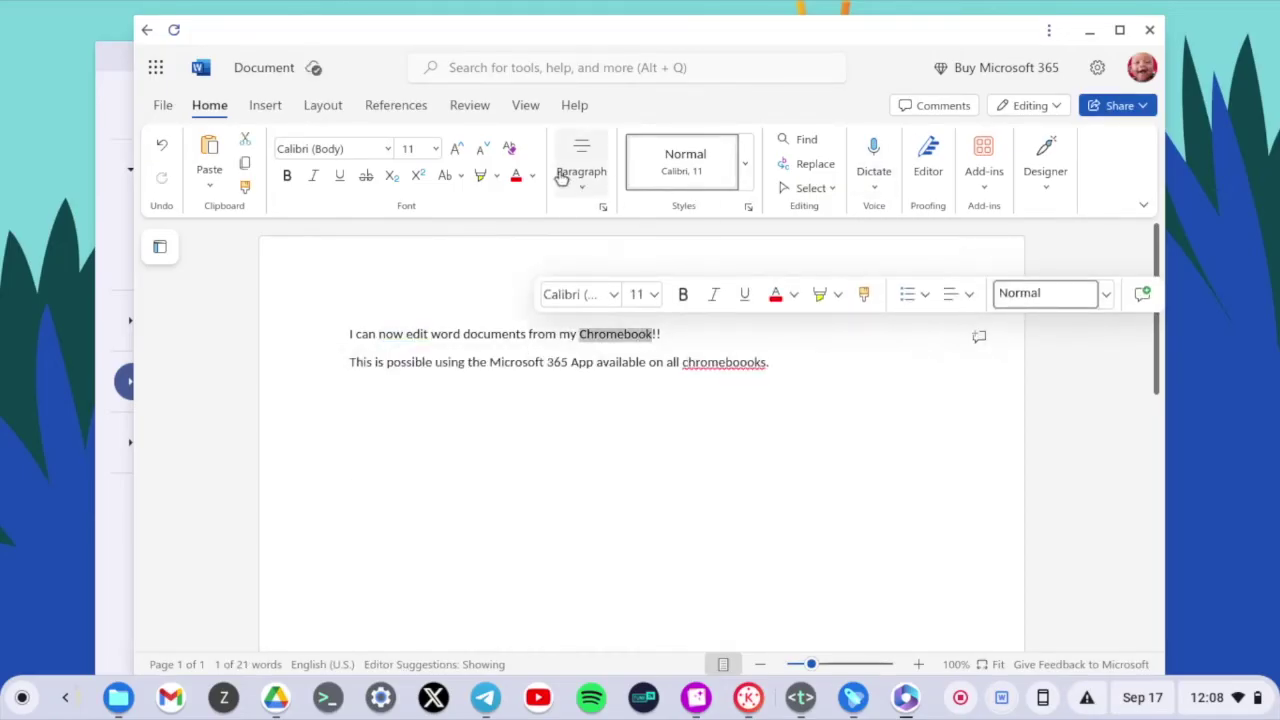
pyautogui.click(287, 175)
pyautogui.press('Home')
pyautogui.press('Return')
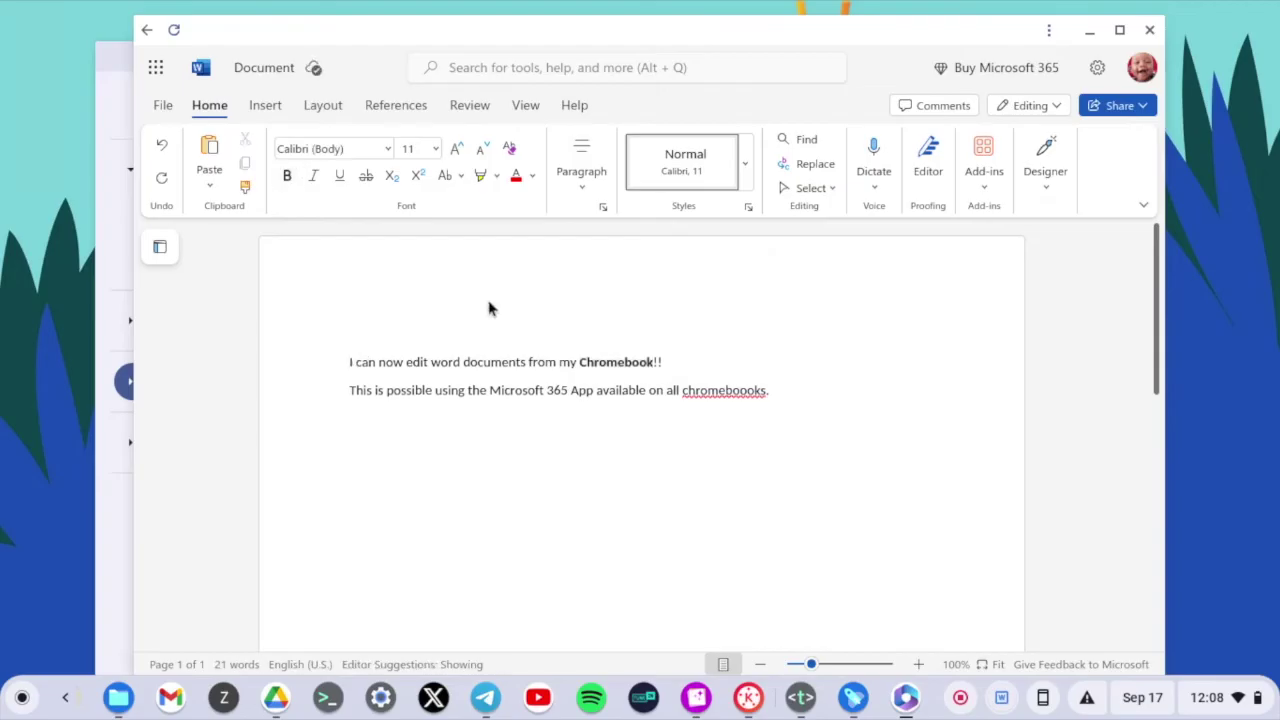
pyautogui.write('icfo')
pyautogui.write(' office ')
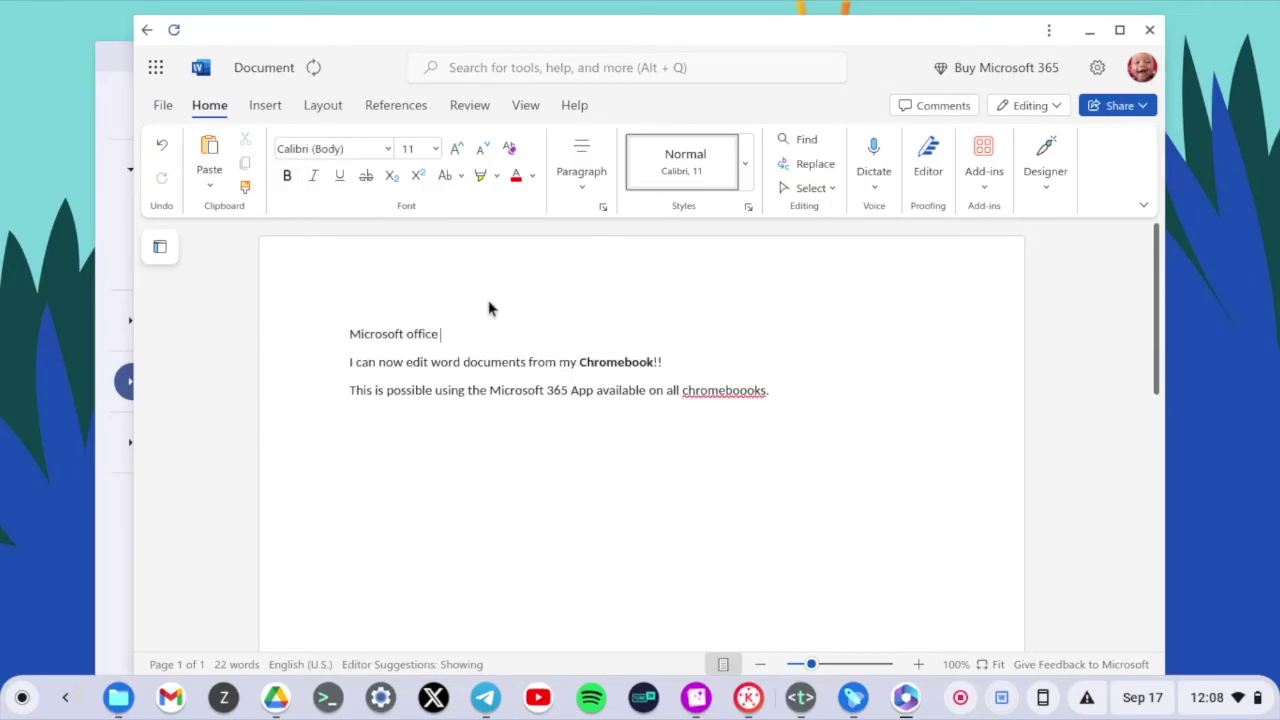
pyautogui.write('files from Chro')
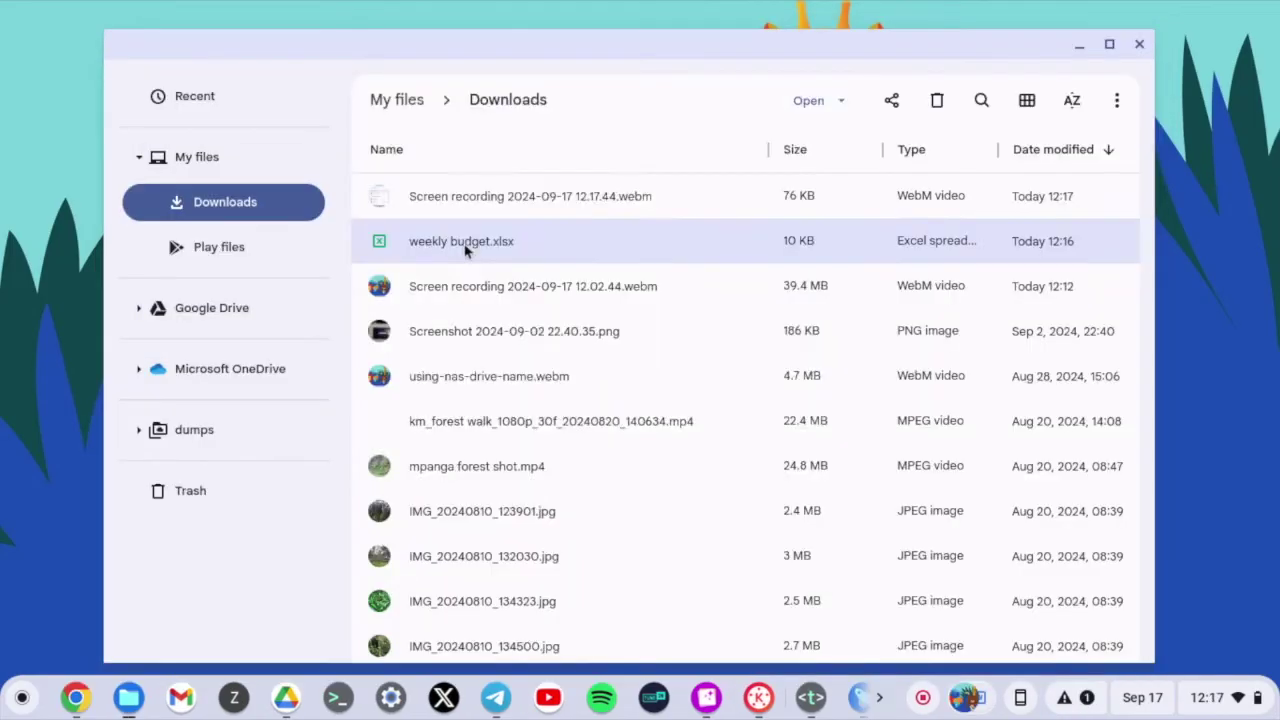
# Move weekly budget.xlsx into OneDrive as weekly budget (1) and open it in Excel
pyautogui.doubleClick(465, 250)
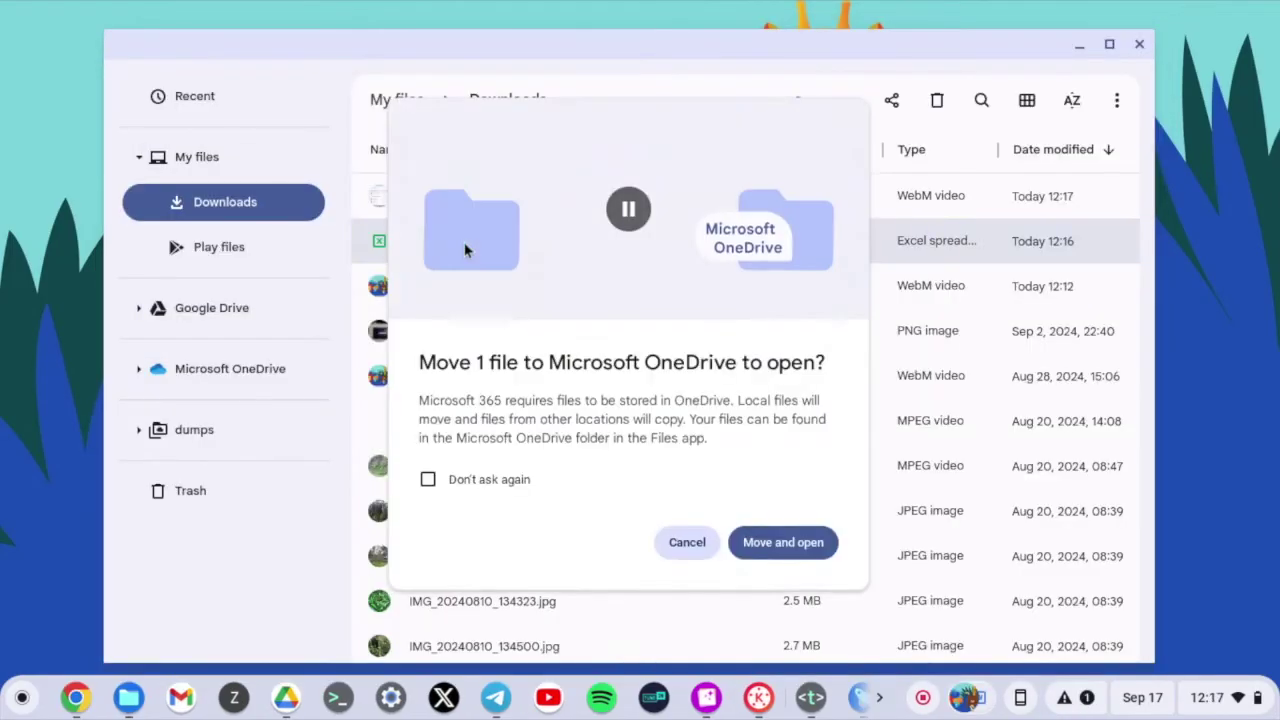
pyautogui.click(798, 548)
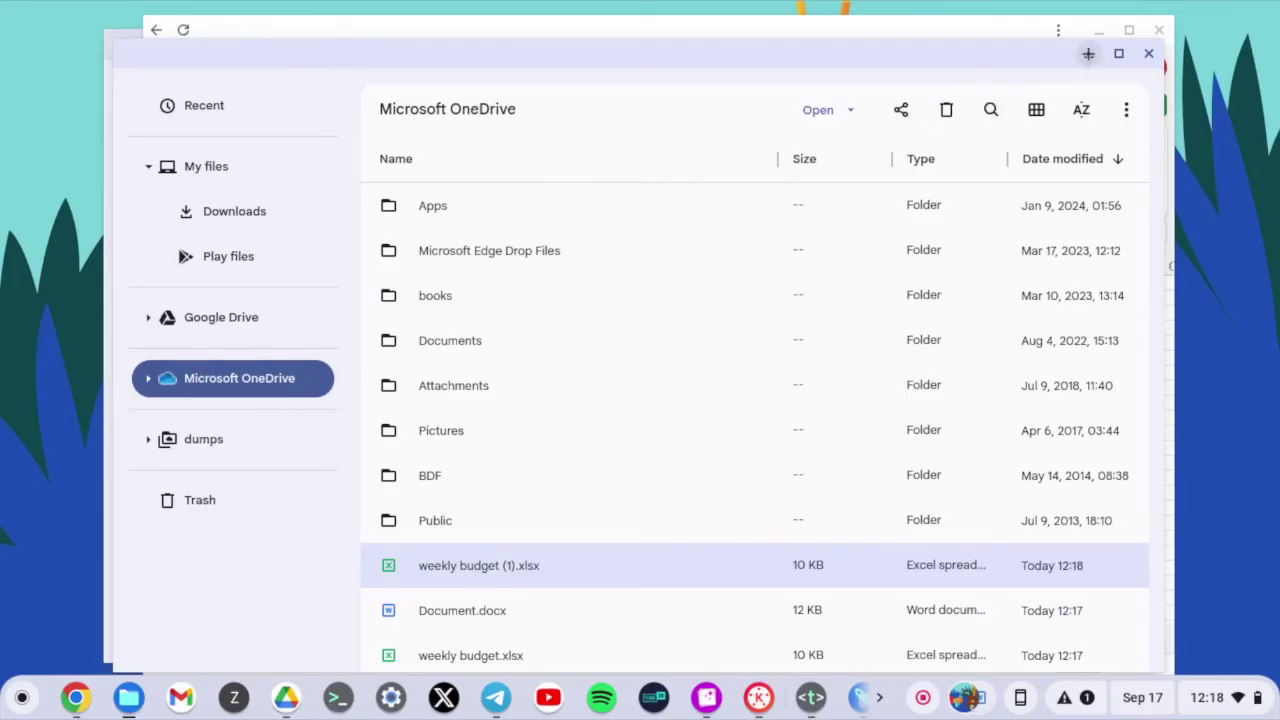
pyautogui.click(1088, 54)
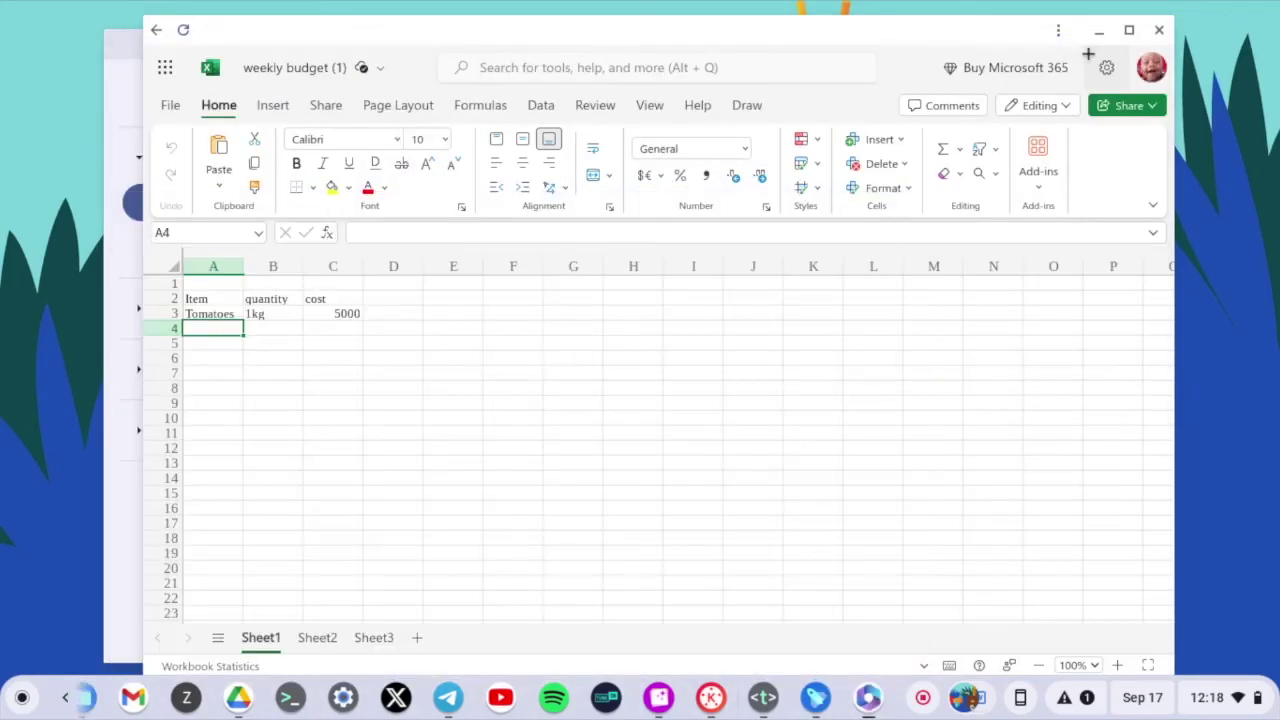
# Add an Onions row in A4 with quantity 2kgs and cost 6000
pyautogui.doubleClick(211, 329)
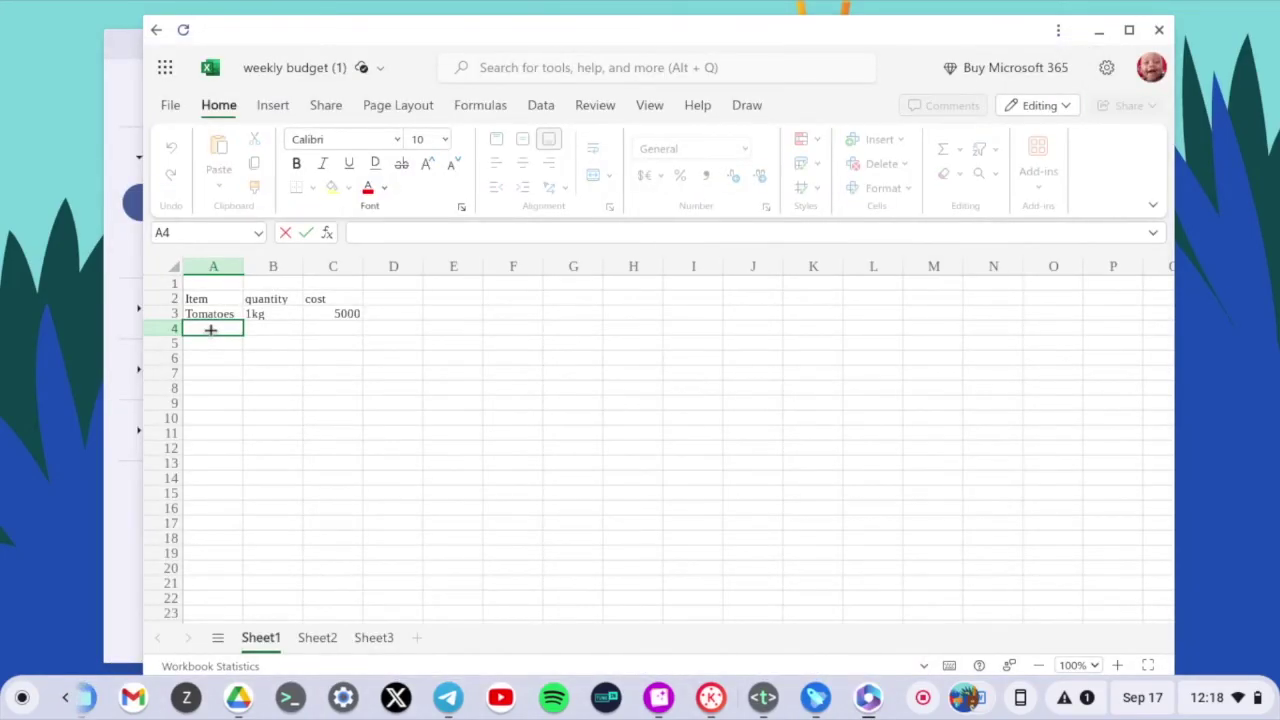
pyautogui.write('Onions')
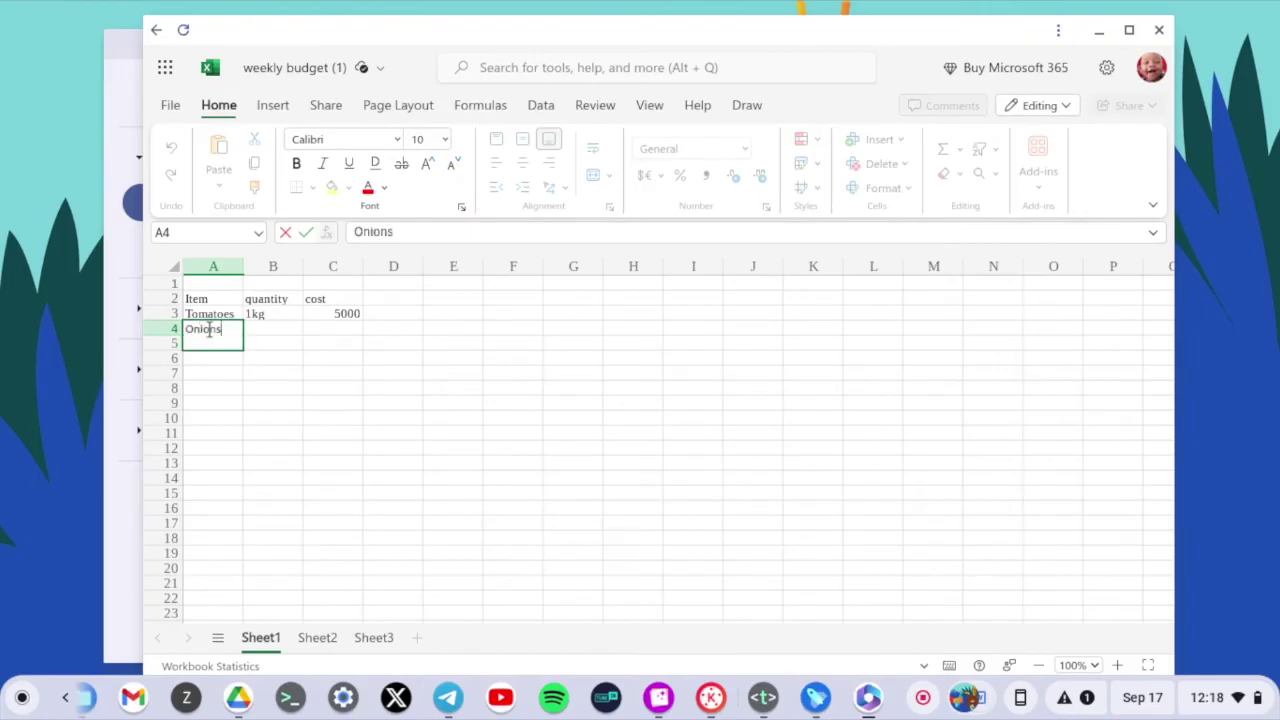
pyautogui.press('Return')
pyautogui.press('Up')
pyautogui.press('Right')
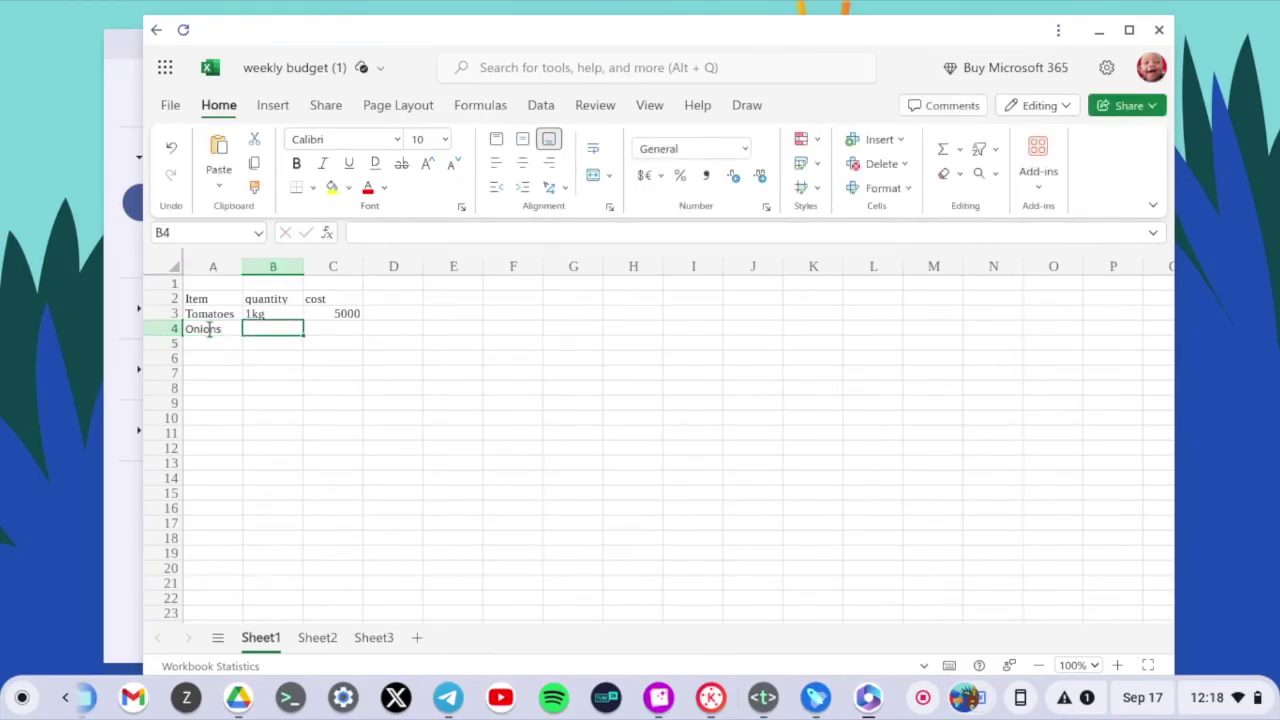
pyautogui.write('2kgs')
pyautogui.press('Tab')
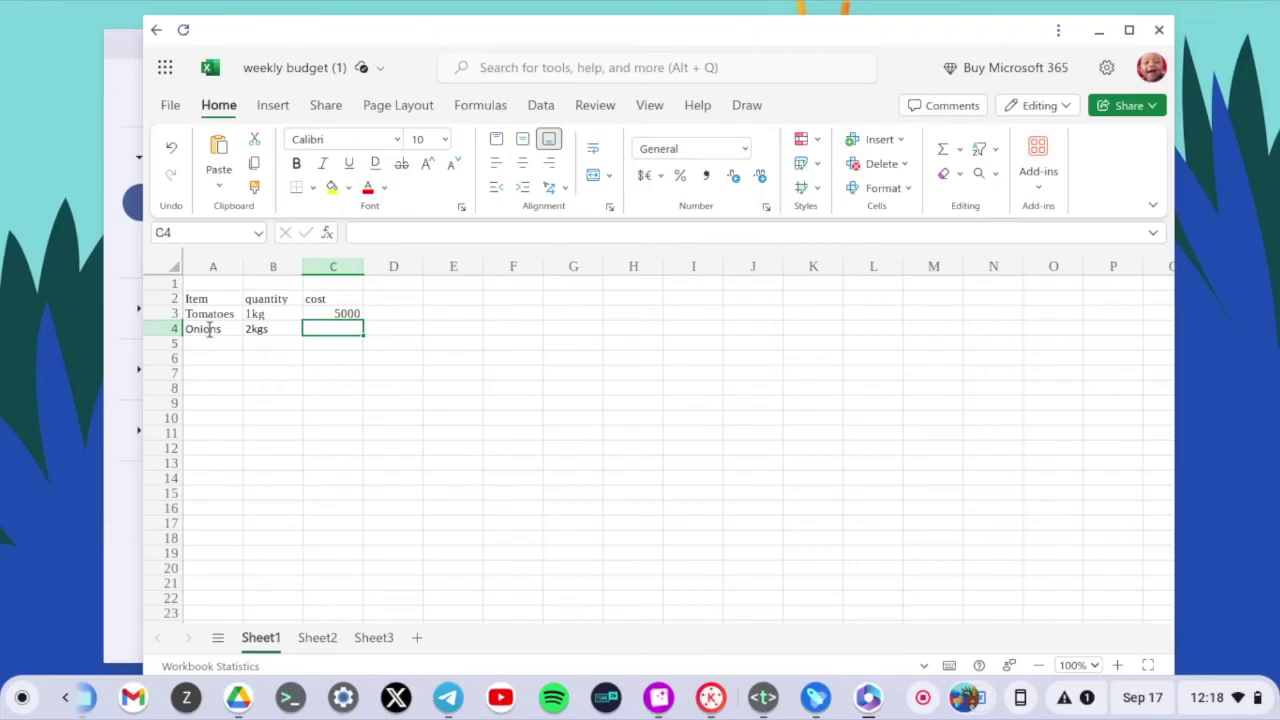
pyautogui.write('60')
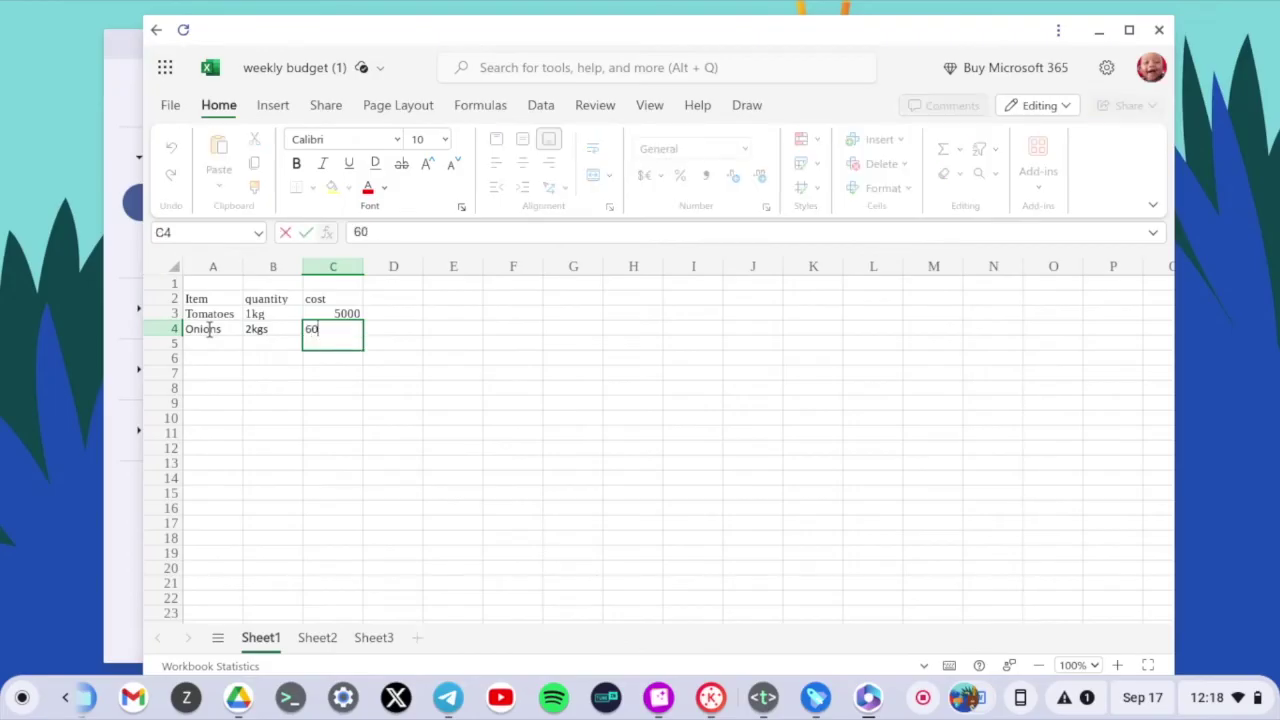
pyautogui.write('00')
pyautogui.press('Return')
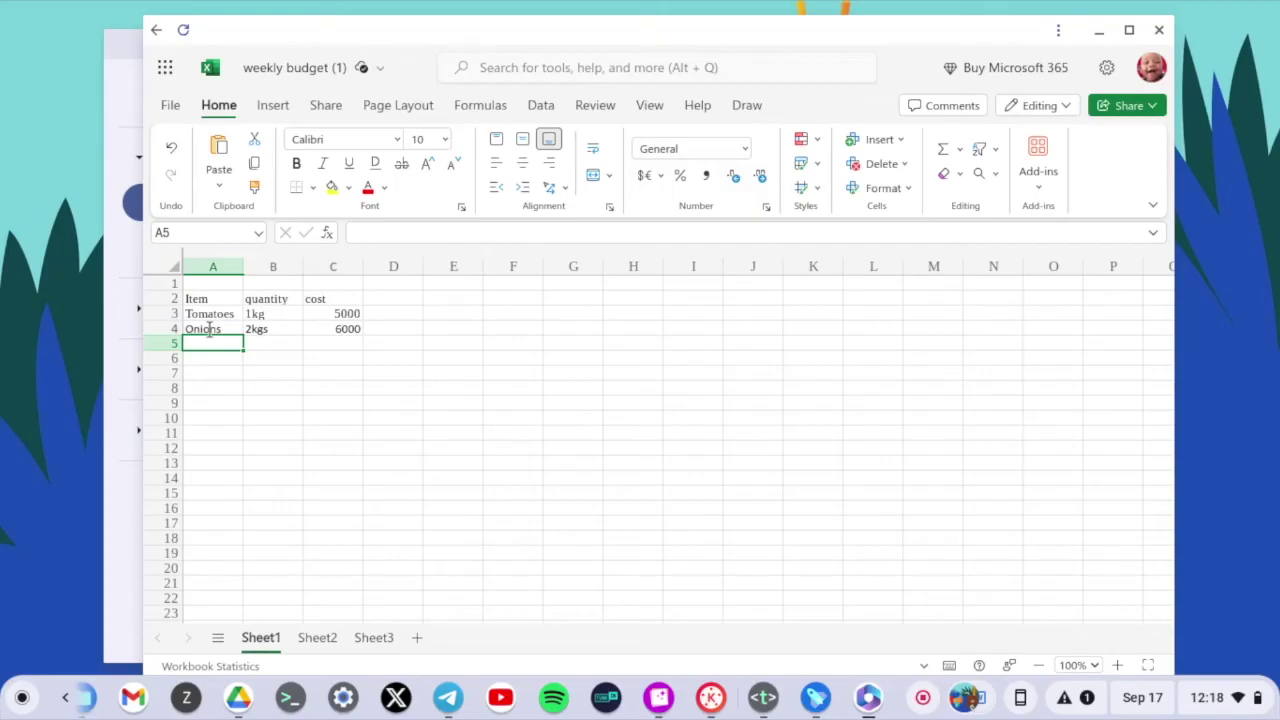
# Add Wheat Floor with a 1kg quantity in row 5, then reopen B5 to fix it
pyautogui.write('Wheat F')
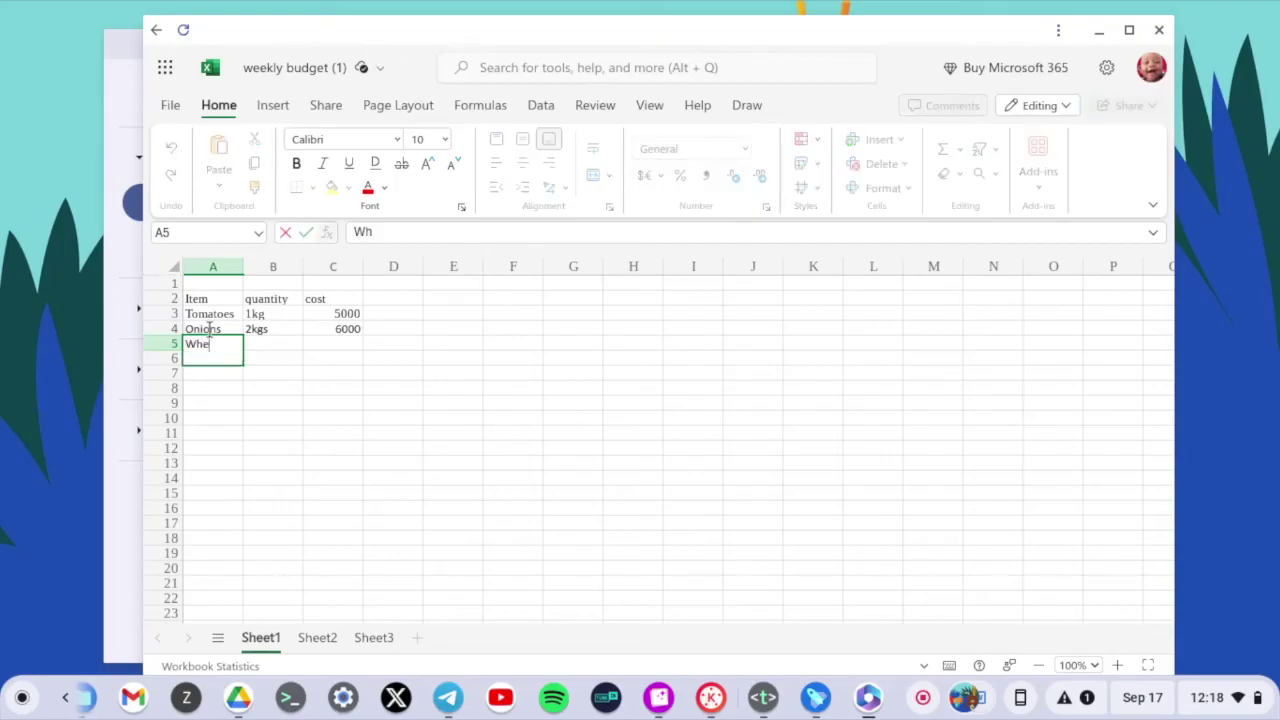
pyautogui.write('loor')
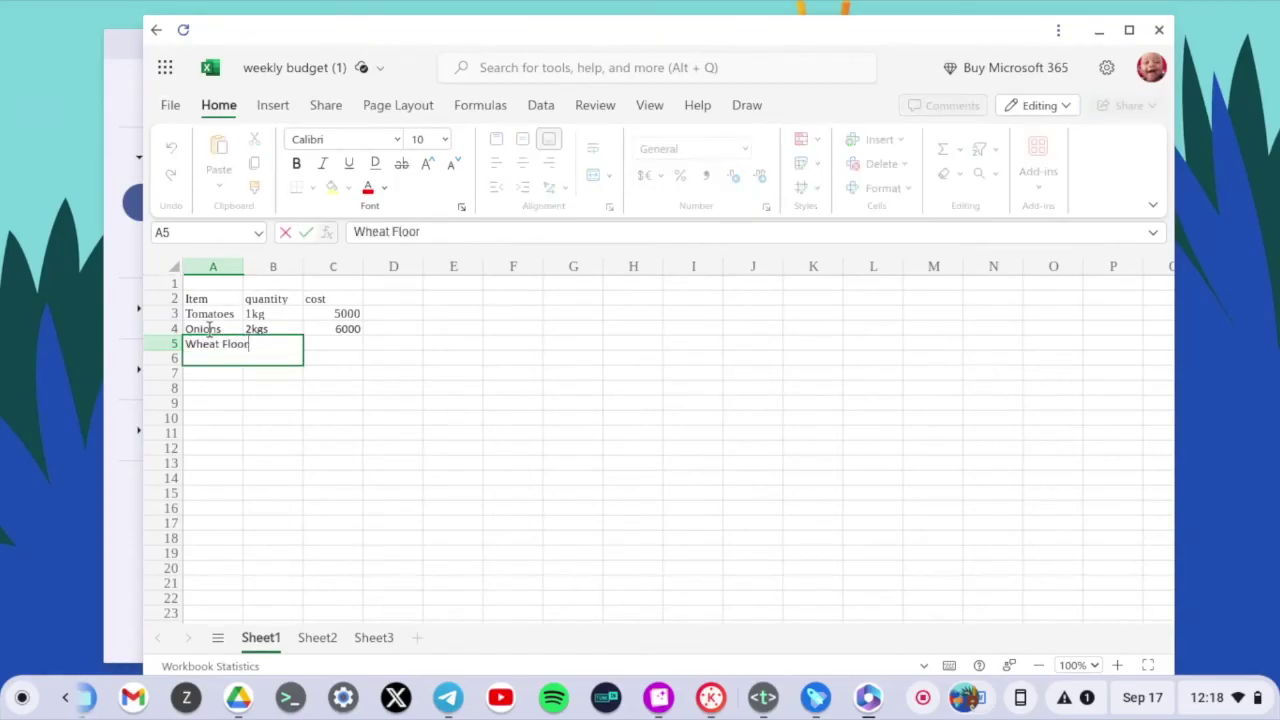
pyautogui.press('Tab')
pyautogui.write('1kg')
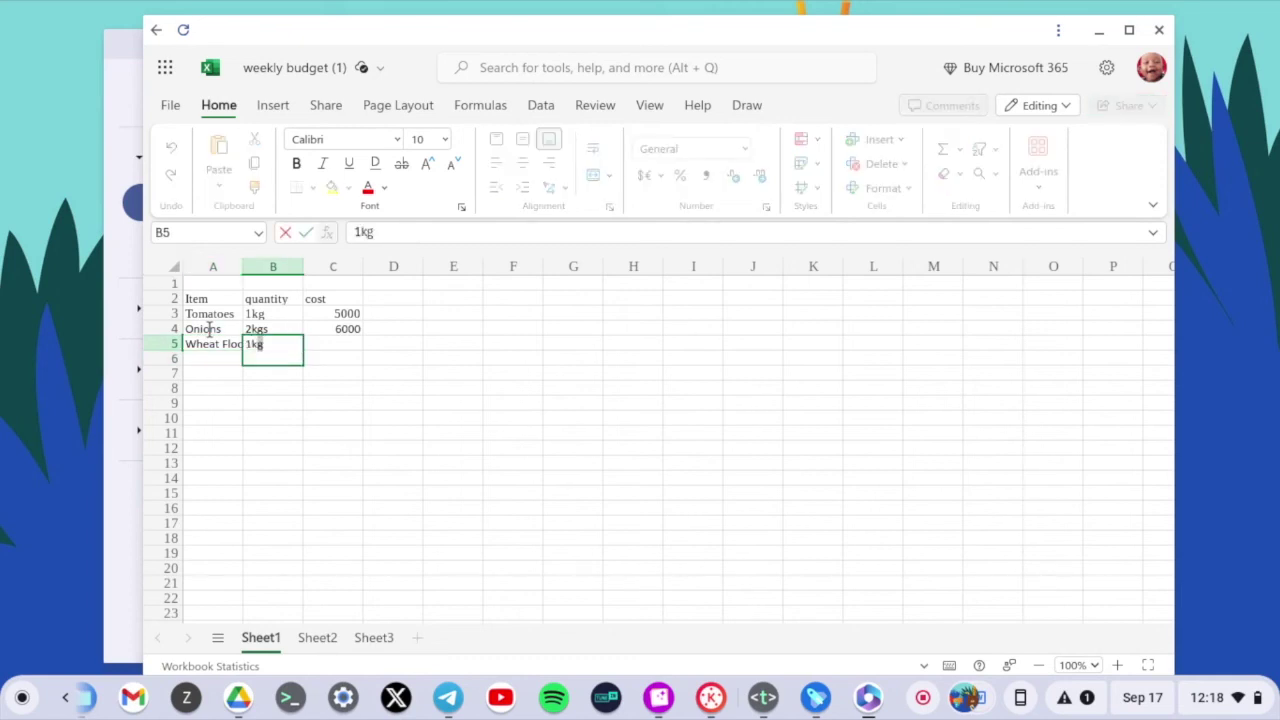
pyautogui.press('Return')
pyautogui.press('Up')
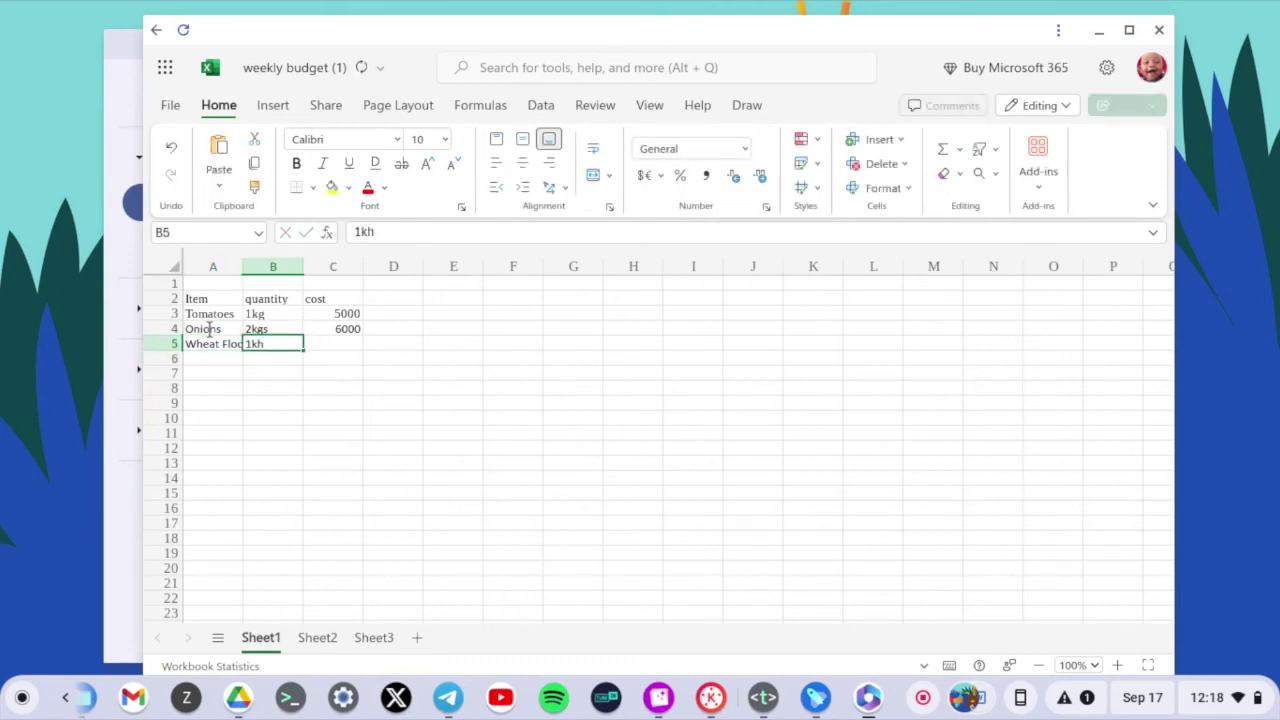
pyautogui.press('Down')
pyautogui.press('Down')
pyautogui.press('Up')
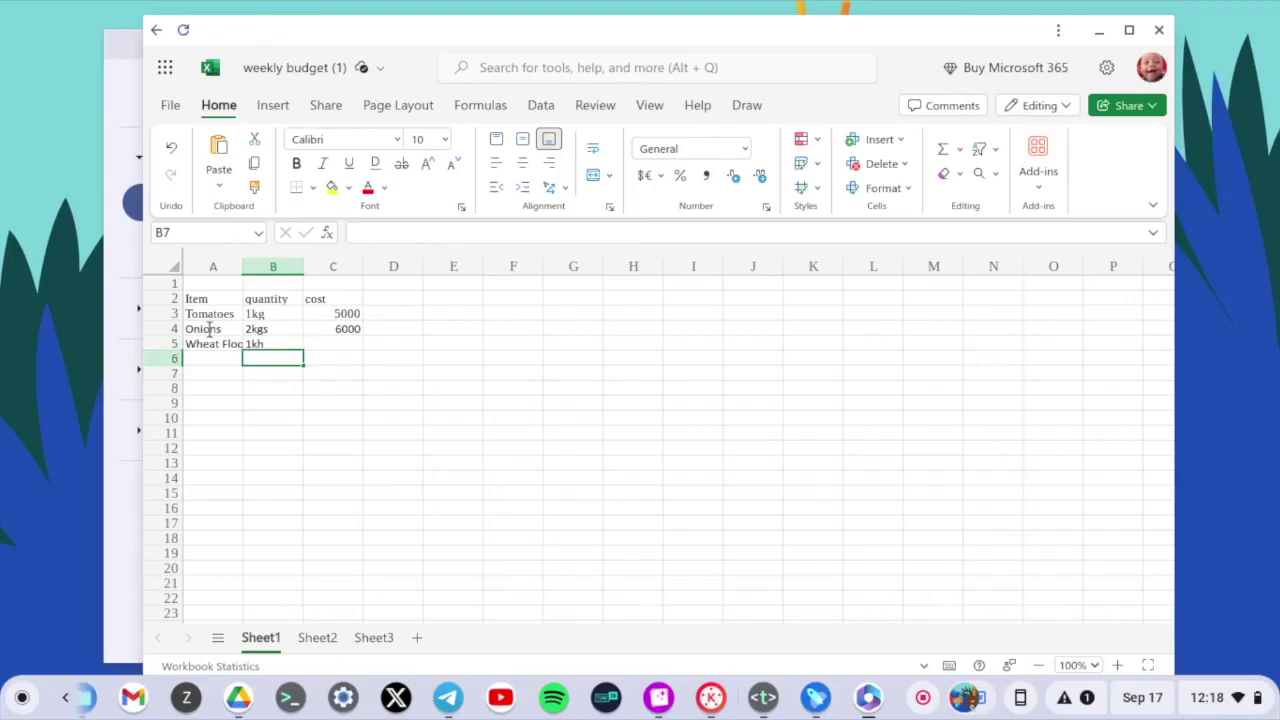
pyautogui.press('Up')
pyautogui.press('Down')
pyautogui.press('Up')
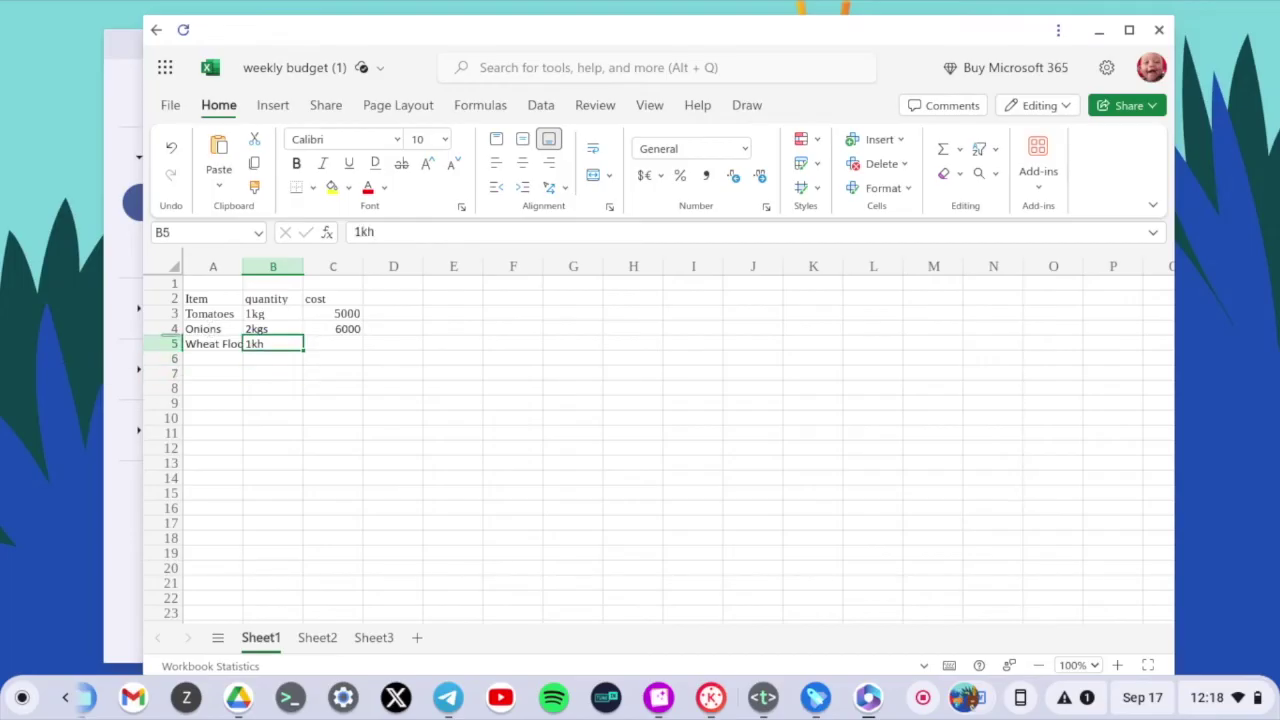
pyautogui.doubleClick(270, 344)
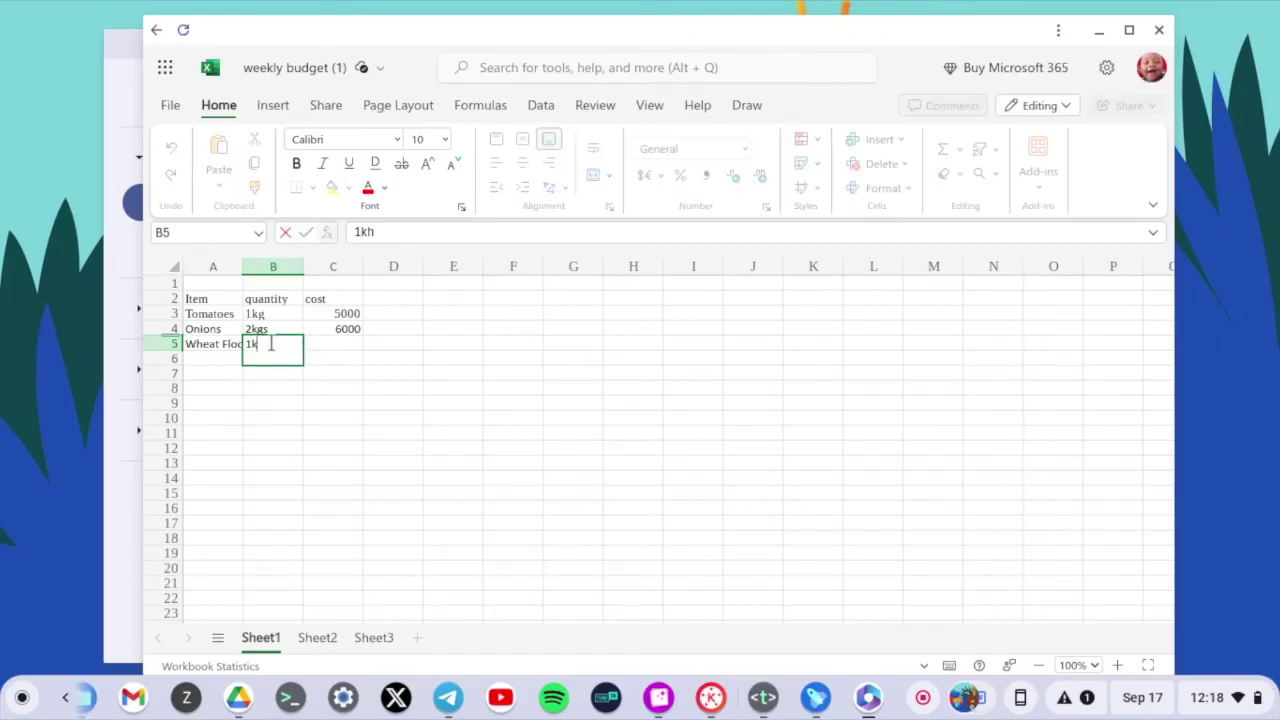
# Correct the Wheat Floor quantity to 1kg and set its cost to 8500
pyautogui.write('g')
pyautogui.press('Return')
pyautogui.press('Up')
pyautogui.press('Right')
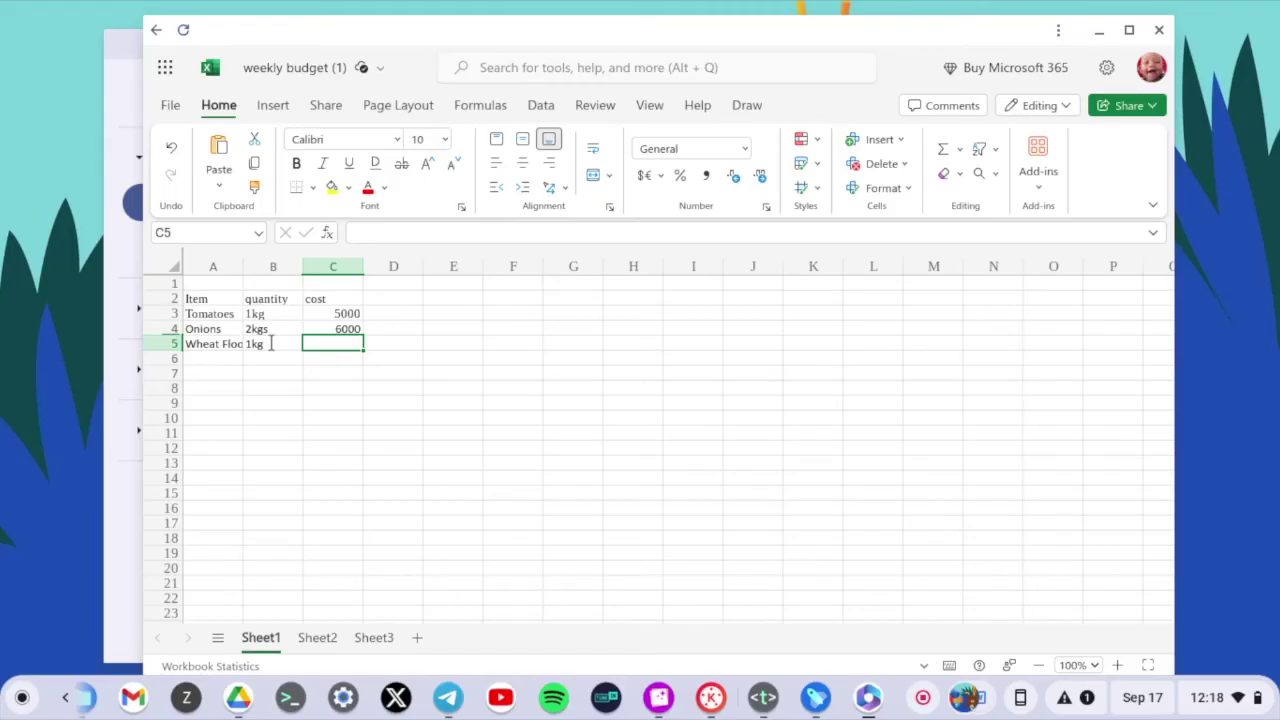
pyautogui.write('8500')
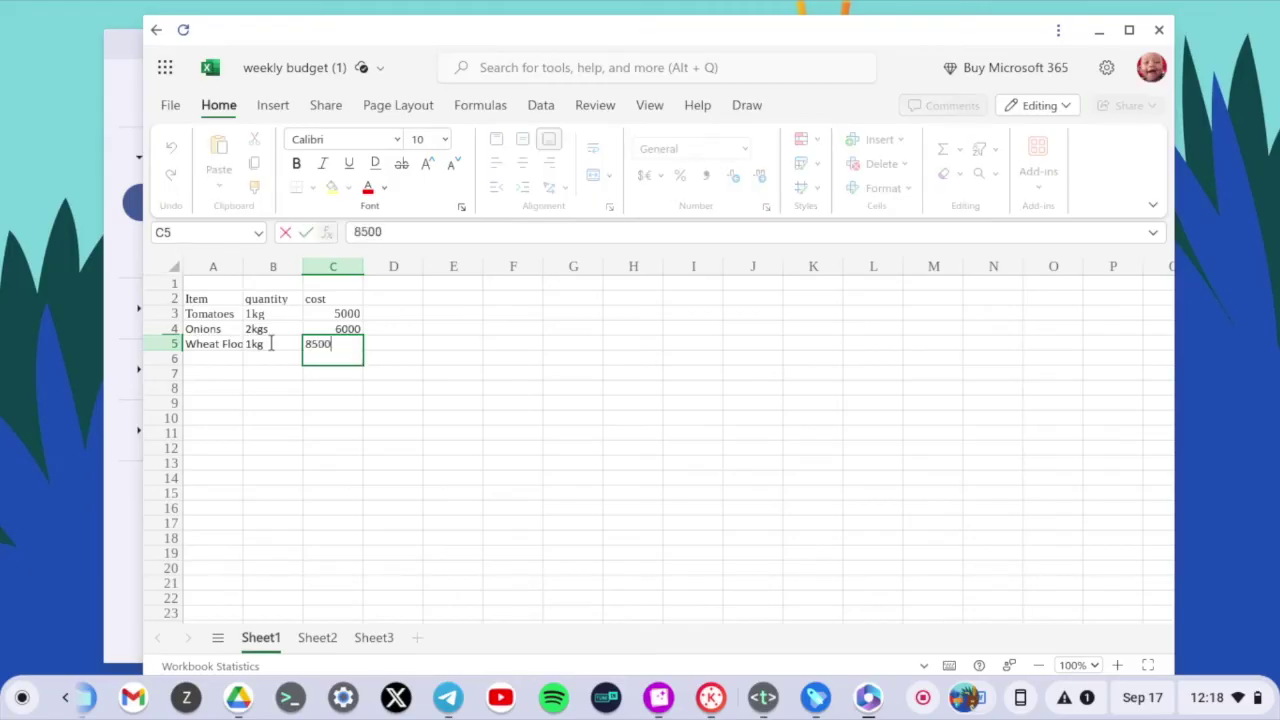
pyautogui.press('Return')
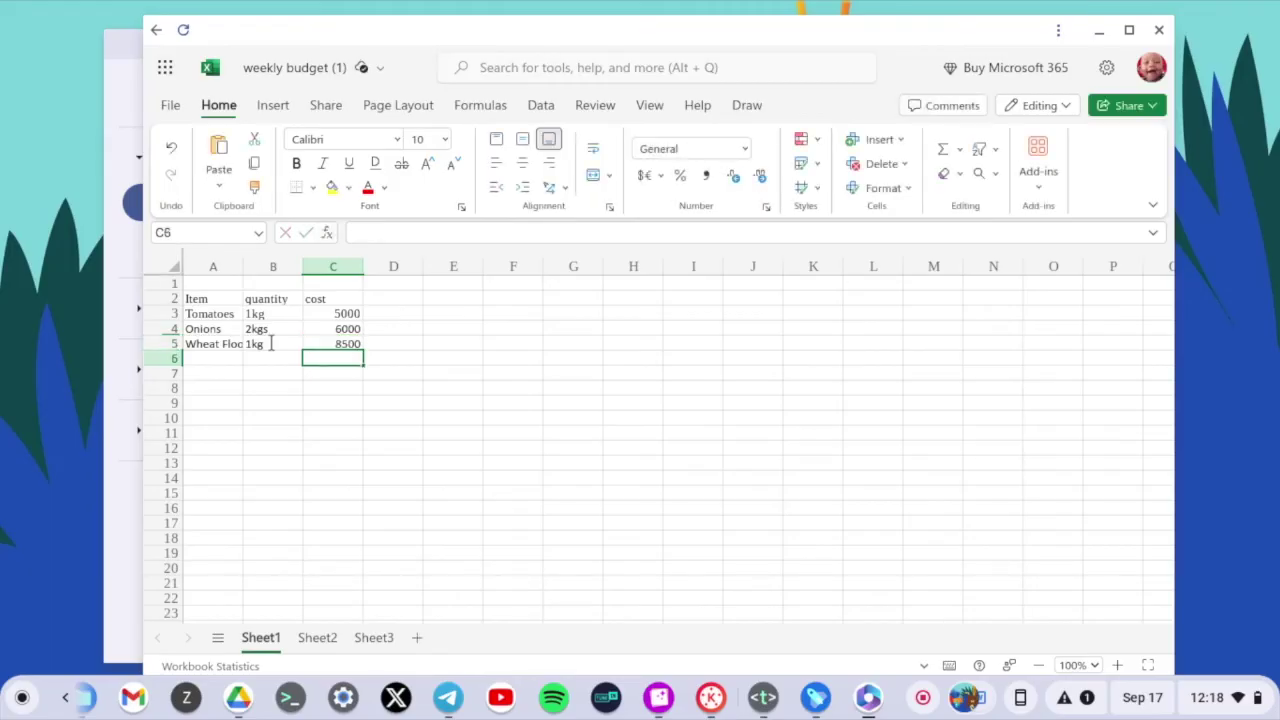
# Add a Fuel row with 20 litres and a cost of 150000
pyautogui.press('Left')
pyautogui.press('Left')
pyautogui.write('F')
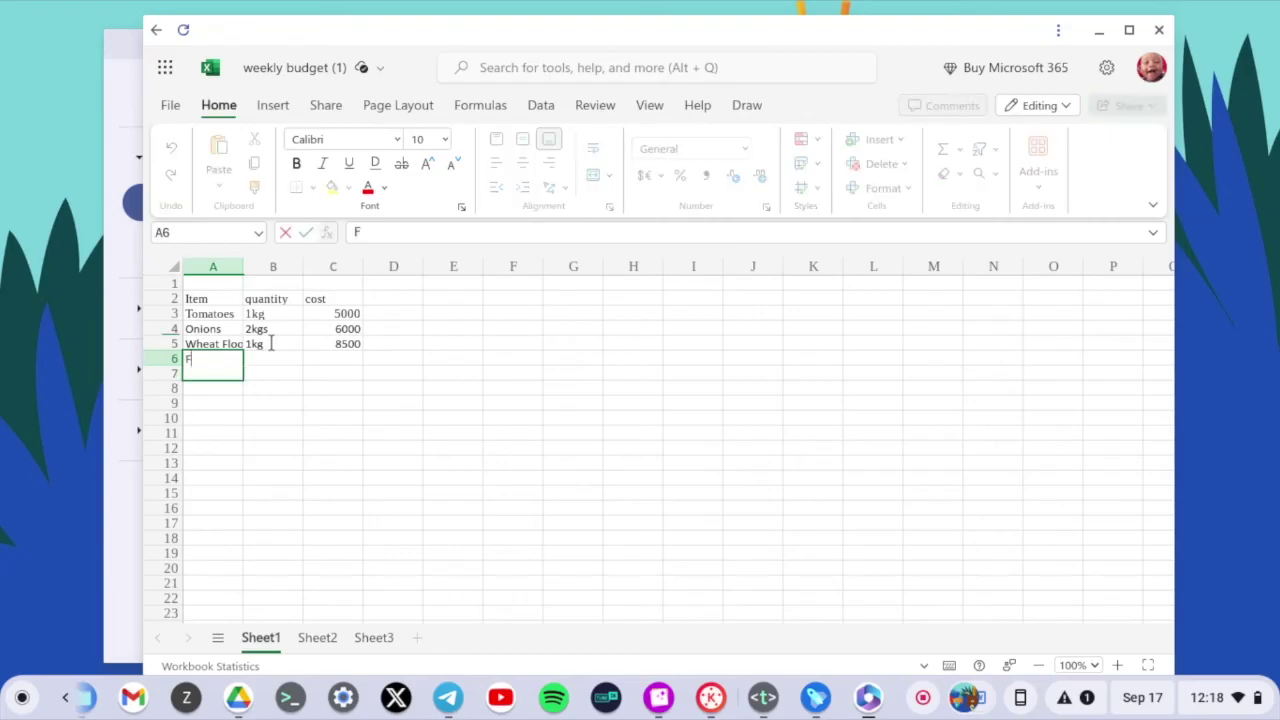
pyautogui.write('uel')
pyautogui.press('Return')
pyautogui.press('Up')
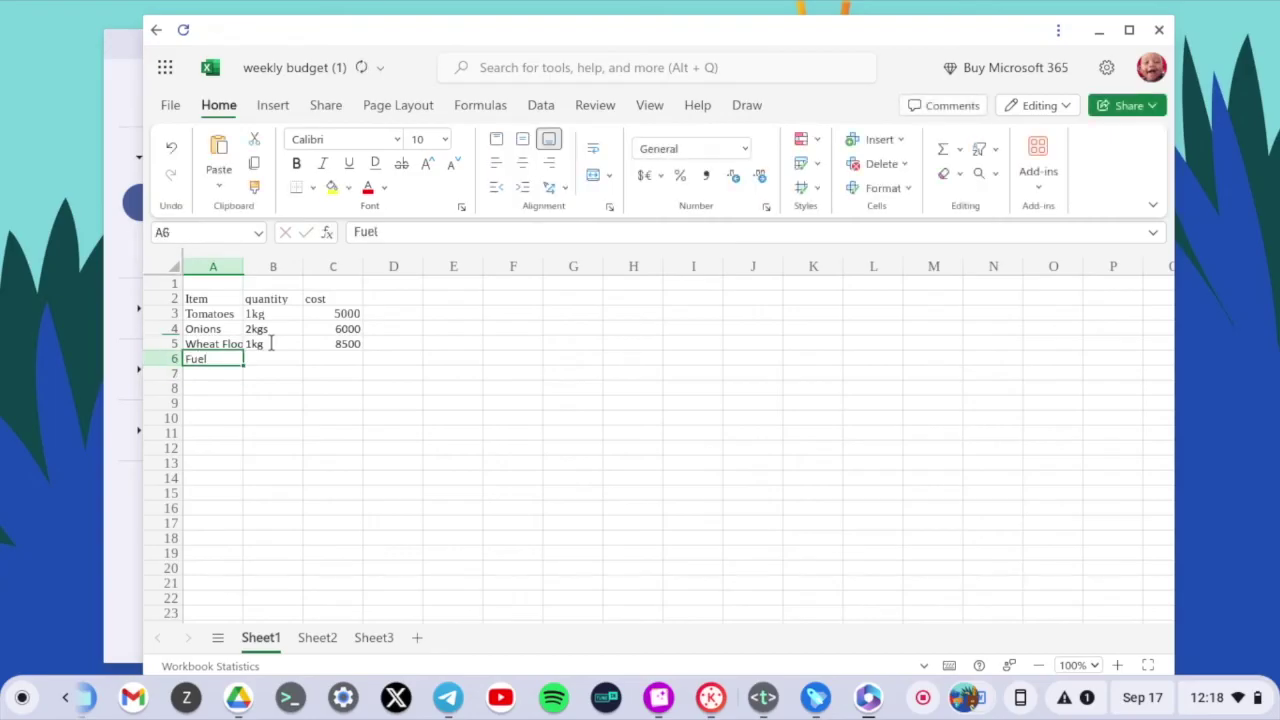
pyautogui.press('Right')
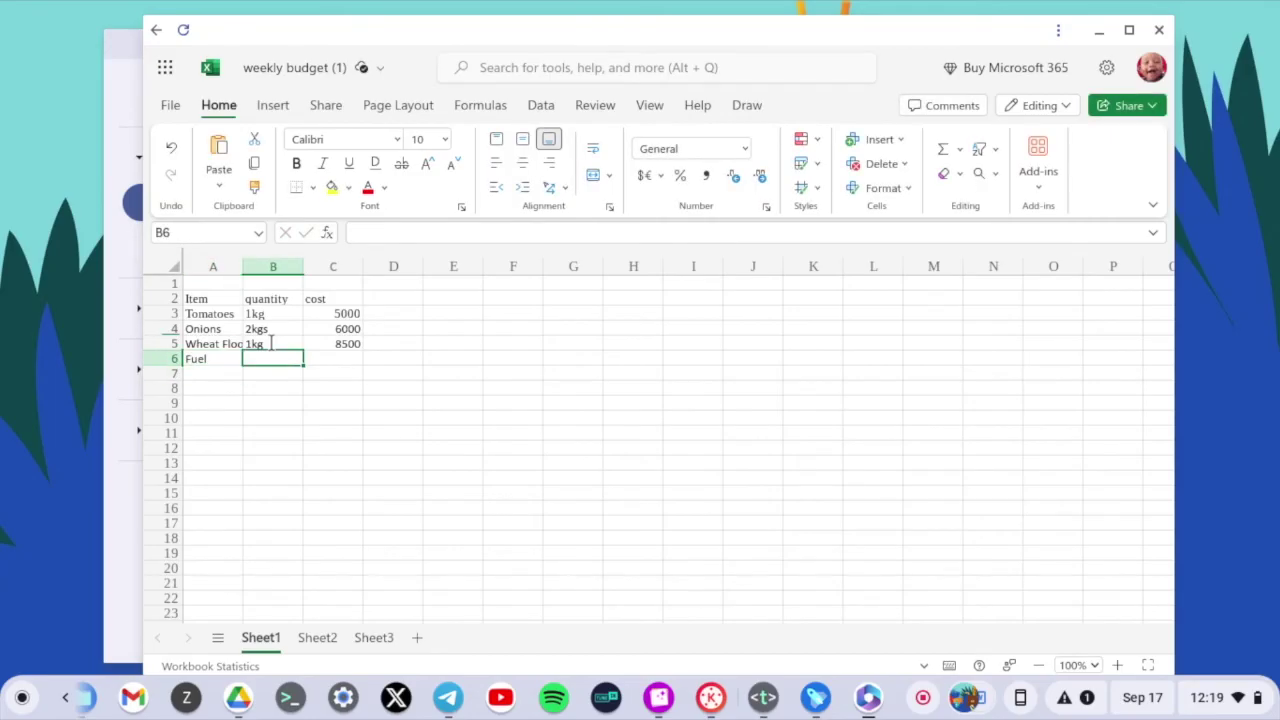
pyautogui.write('20 litree')
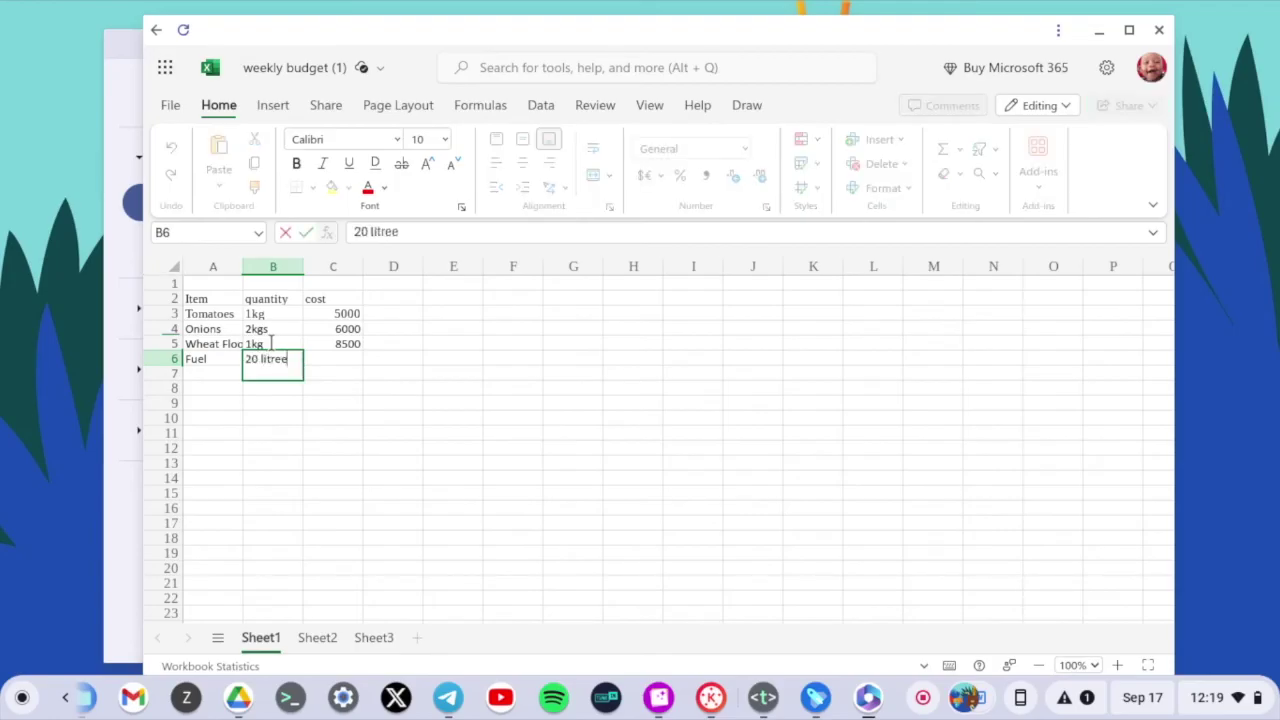
pyautogui.write('s')
pyautogui.press('Return')
pyautogui.press('Up')
pyautogui.press('Right')
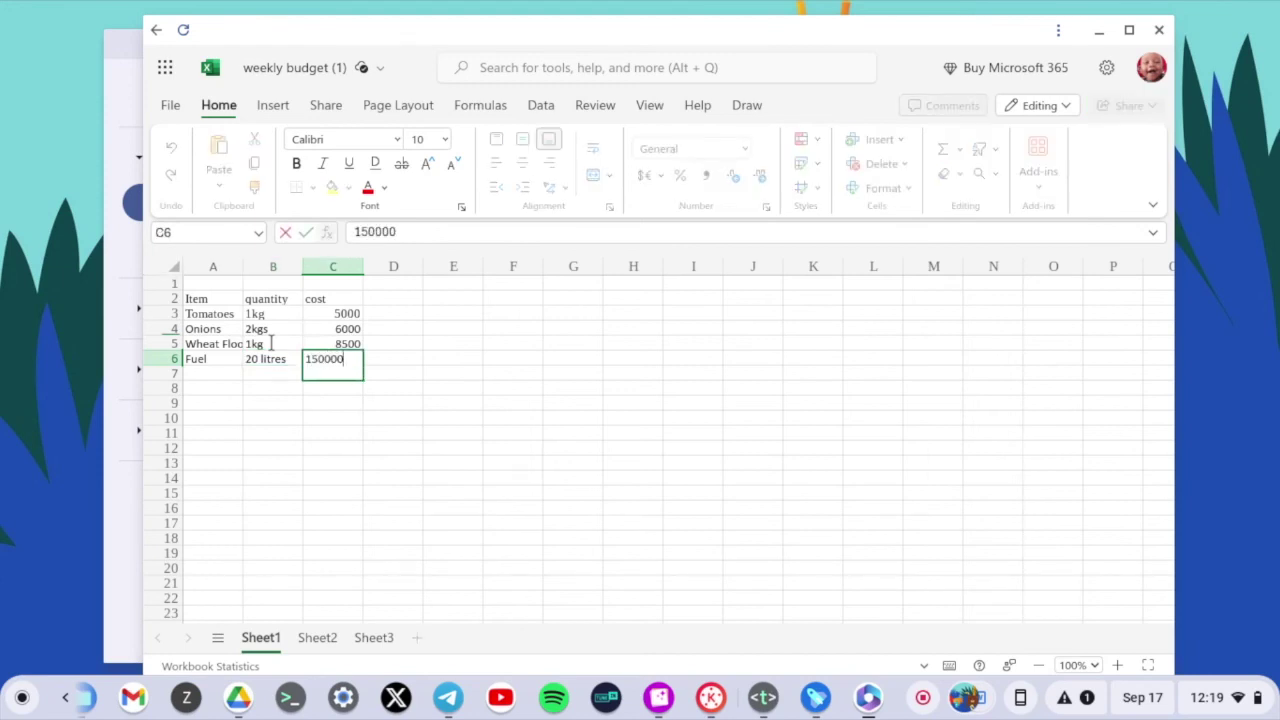
pyautogui.press('Return')
pyautogui.press('Left')
pyautogui.press('Left')
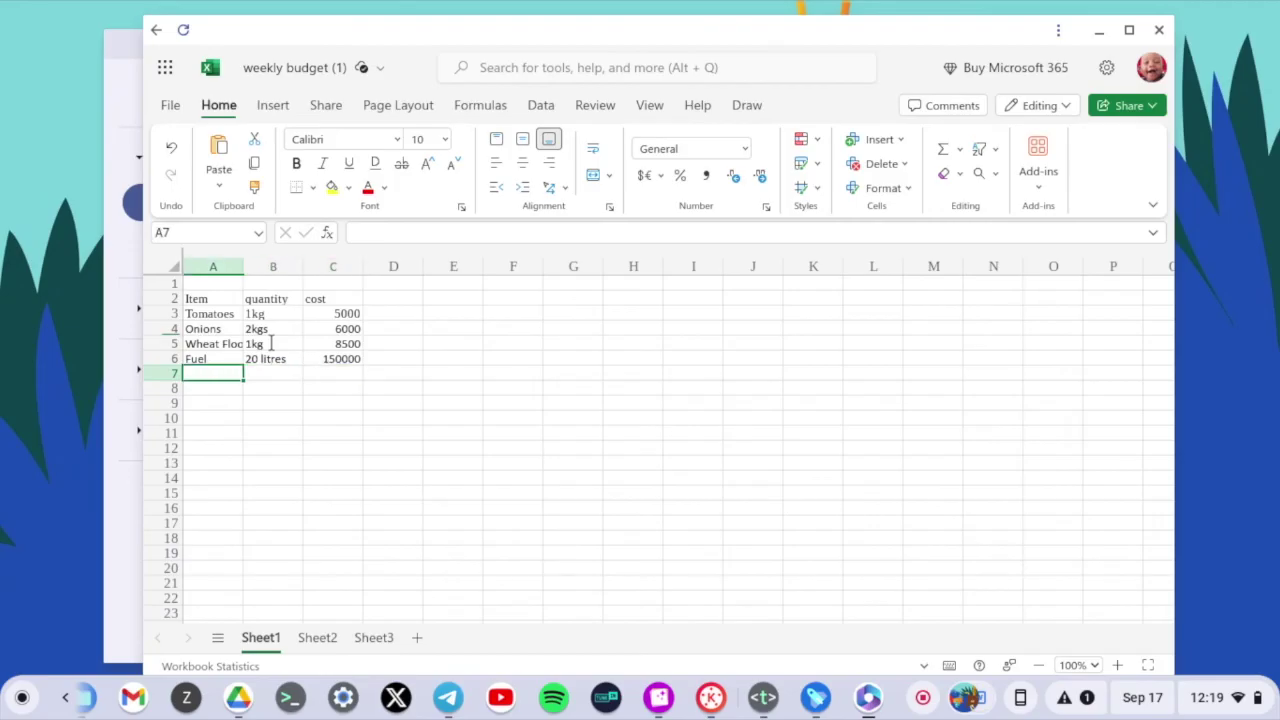
pyautogui.press('Up')
pyautogui.press('Up')
pyautogui.press('Up')
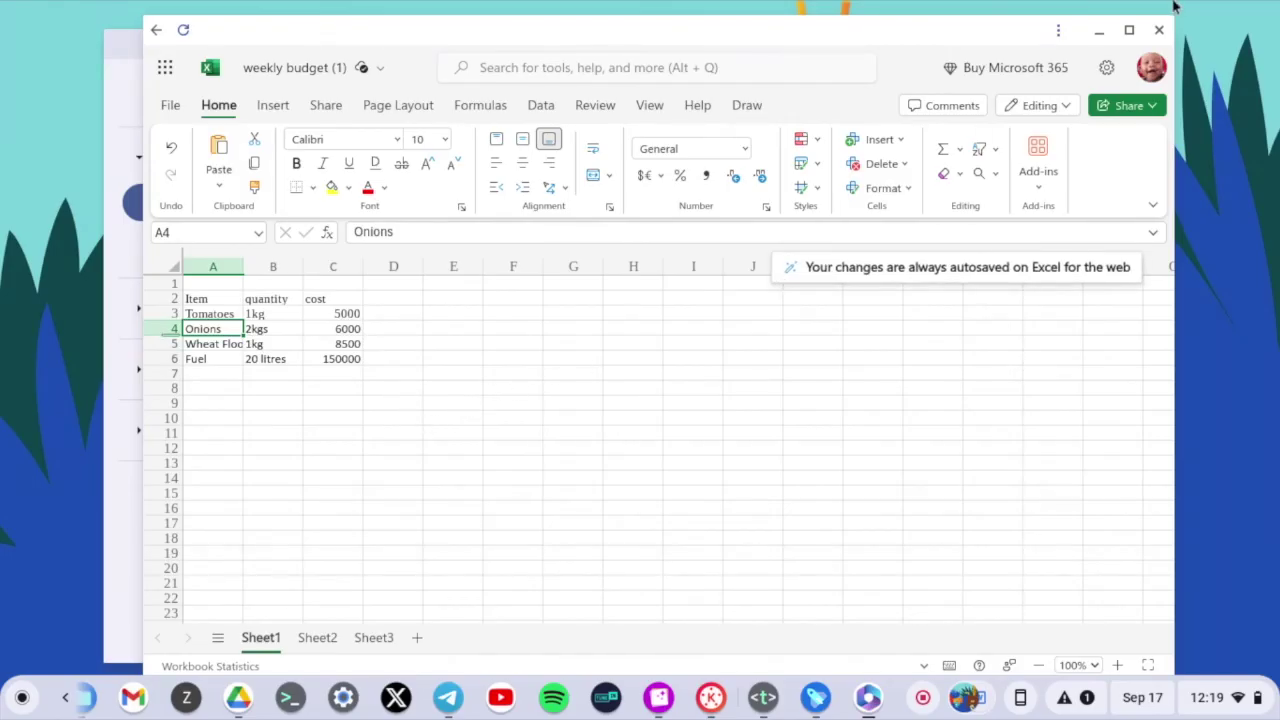
# Have ChromeOS check for updates from the About ChromeOS page
pyautogui.click(1130, 30)
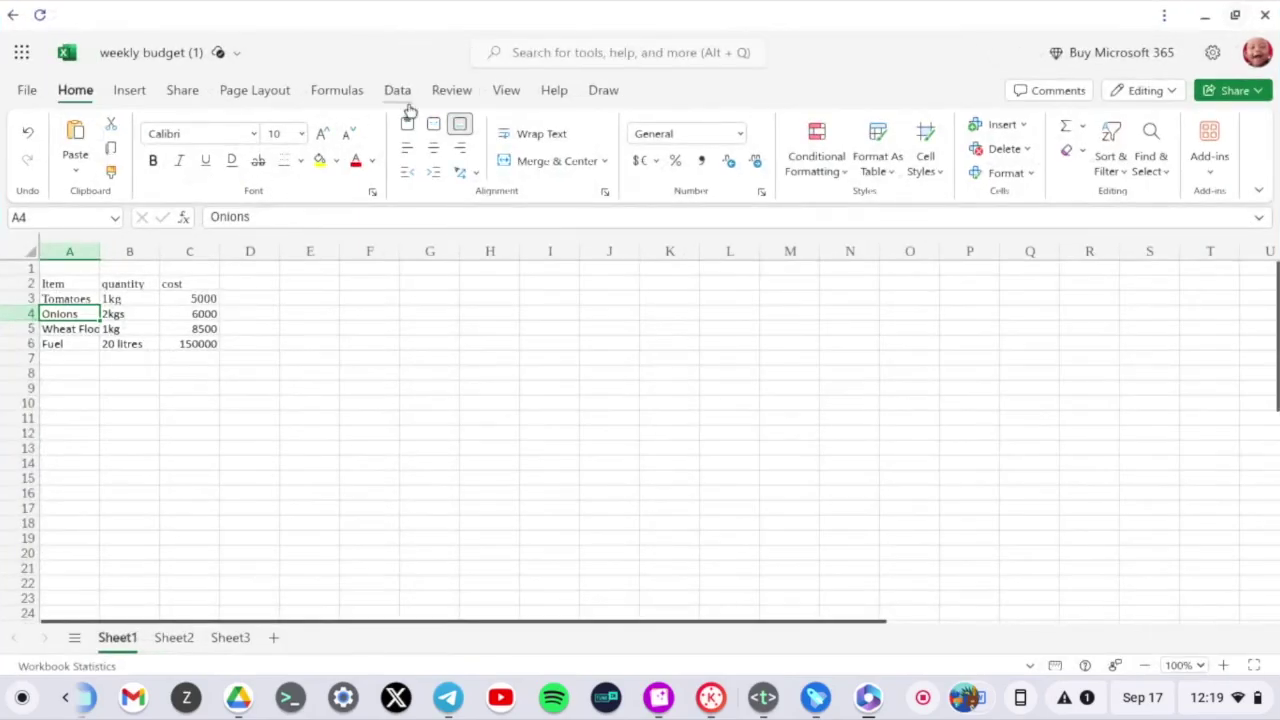
pyautogui.click(27, 90)
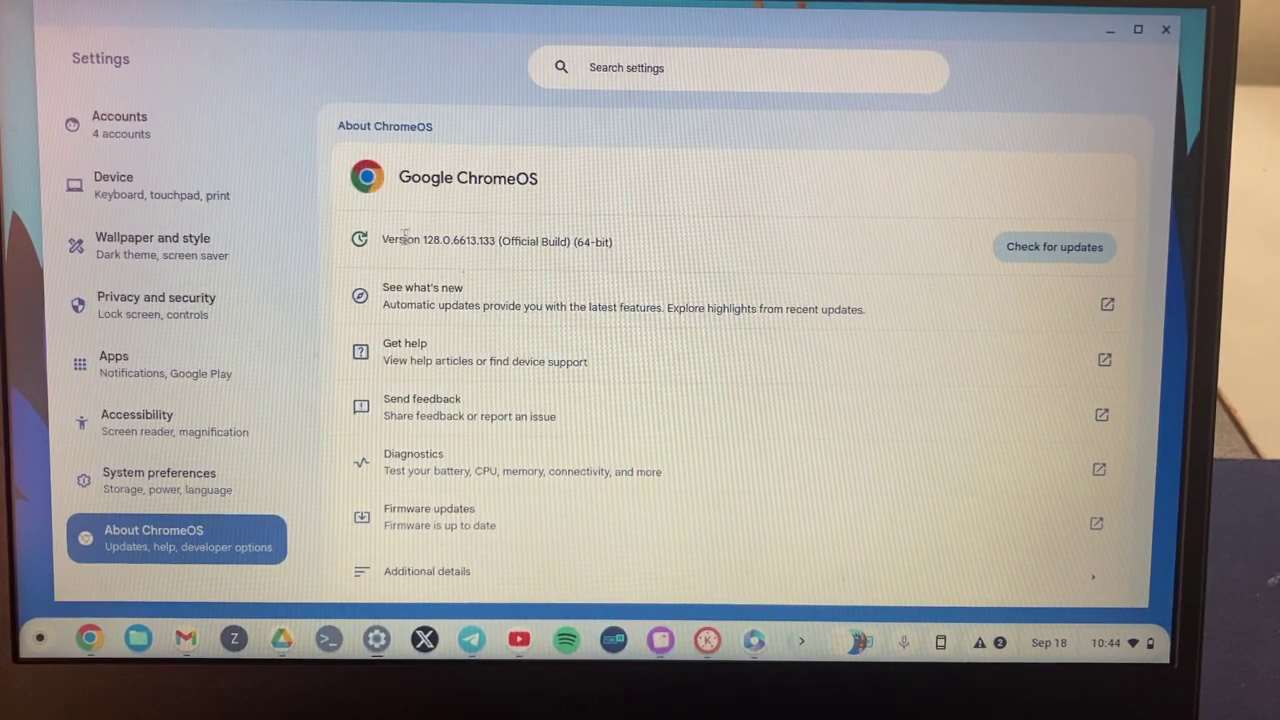
pyautogui.moveTo(381, 239); pyautogui.dragTo(493, 241)
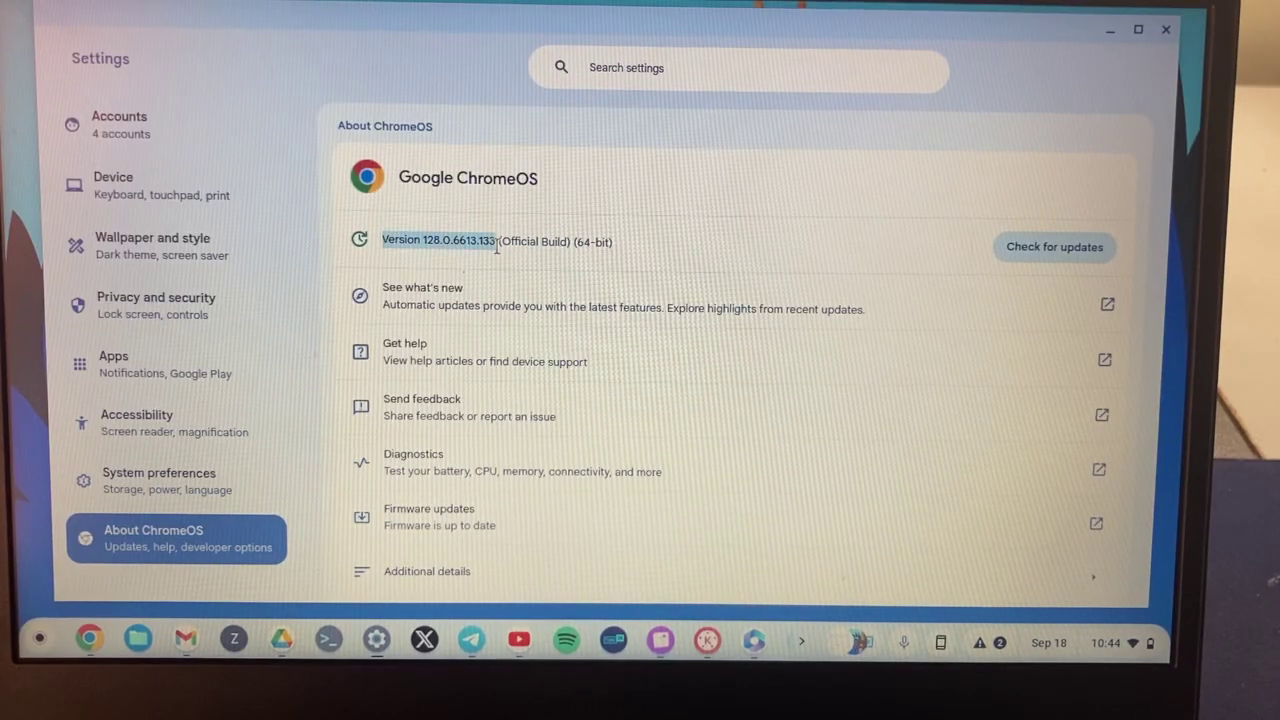
pyautogui.click(1030, 257)
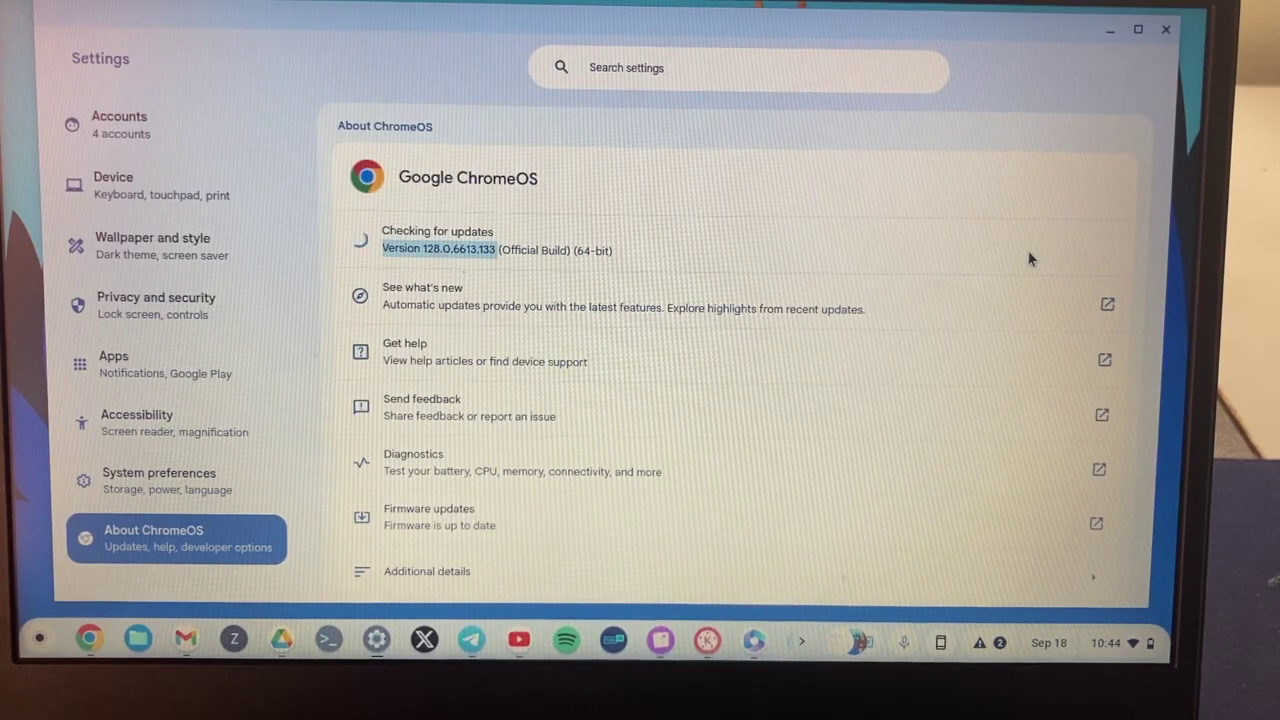
# Show What's new and highlight the 'Easy access to your Microsoft 365 files' heading
pyautogui.click(606, 292)
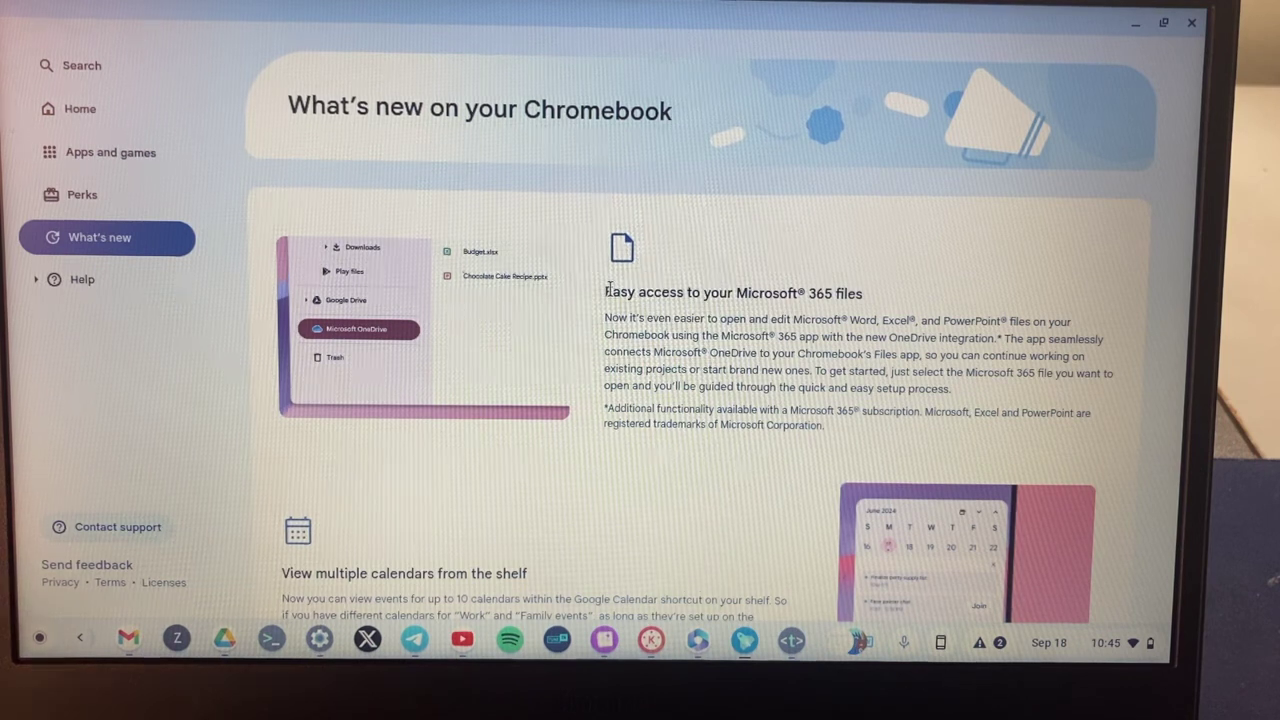
pyautogui.moveTo(605, 292); pyautogui.dragTo(881, 293)
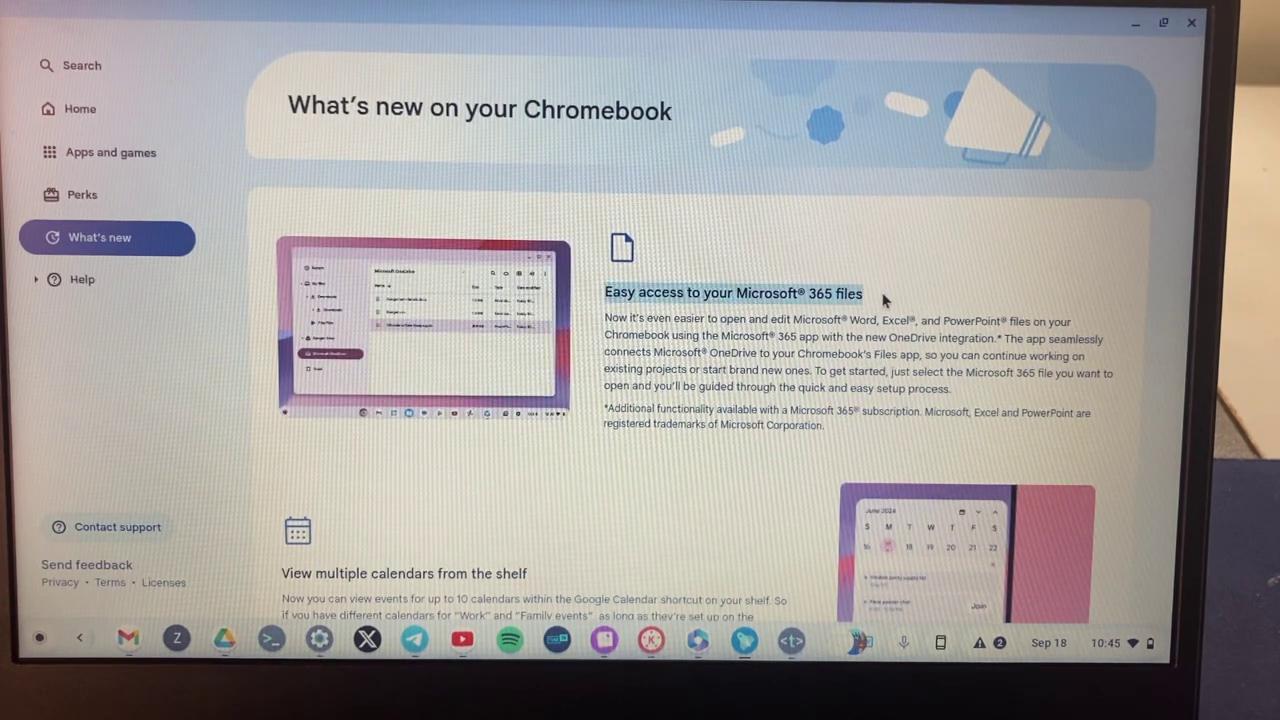